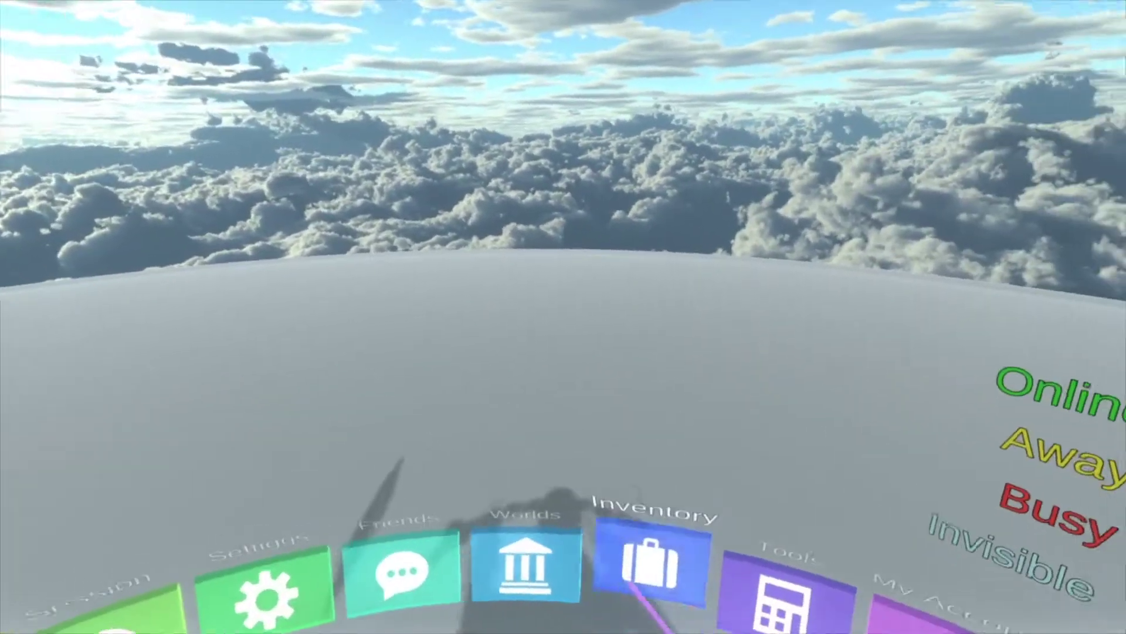
Step: Spawn the red and blue box example from the Examples folder of Neos Essentials in the inventory
click(631, 583)
click(592, 207)
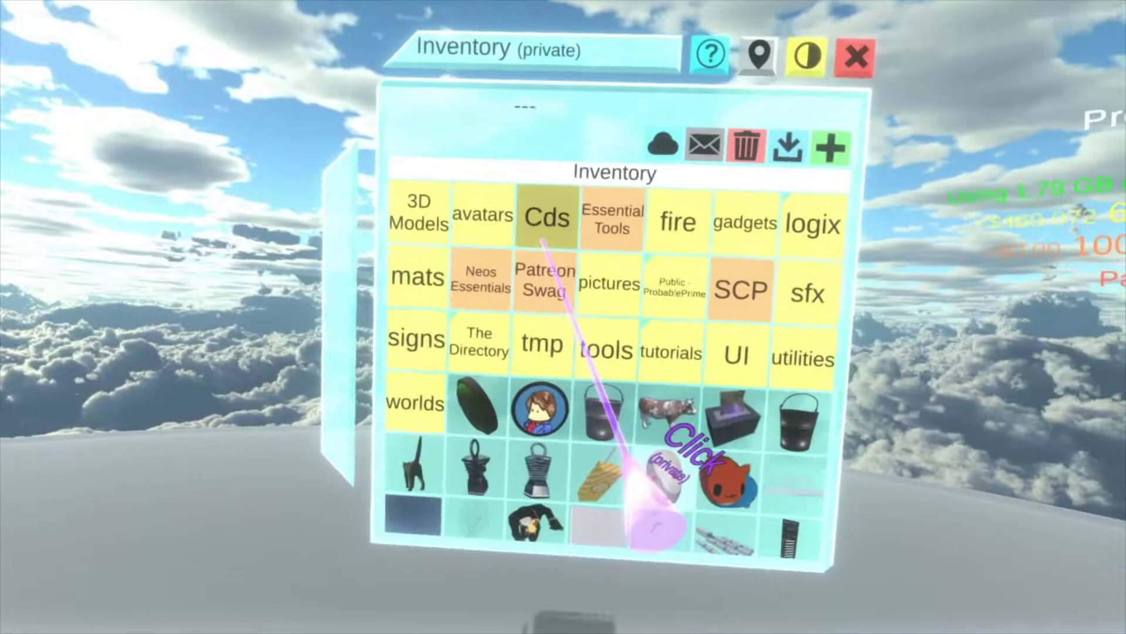
click(481, 279)
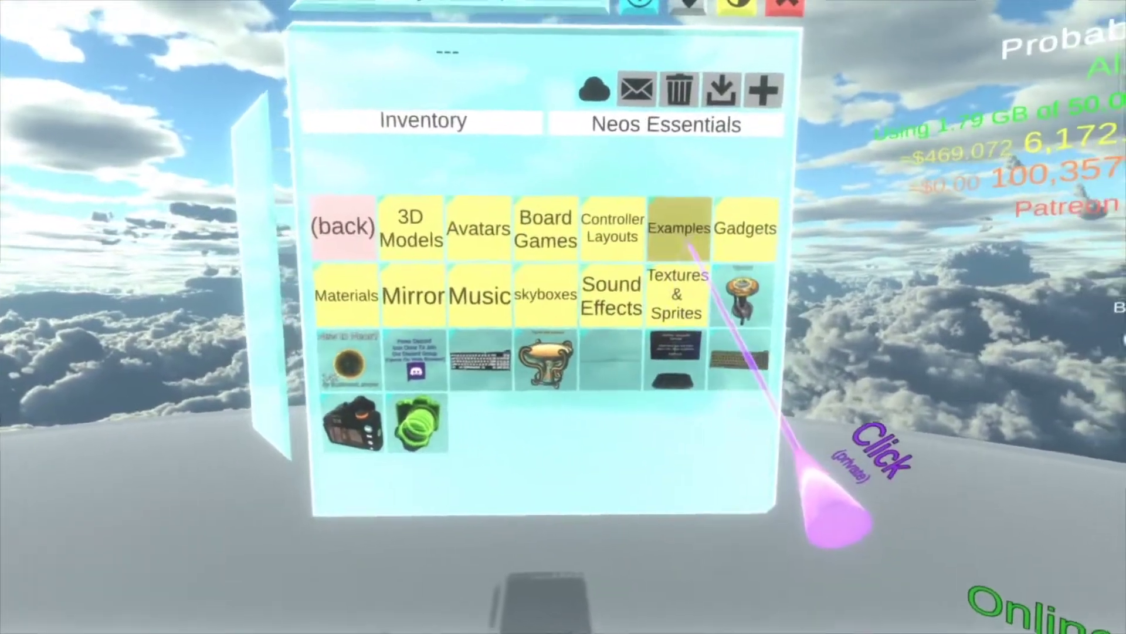
click(674, 227)
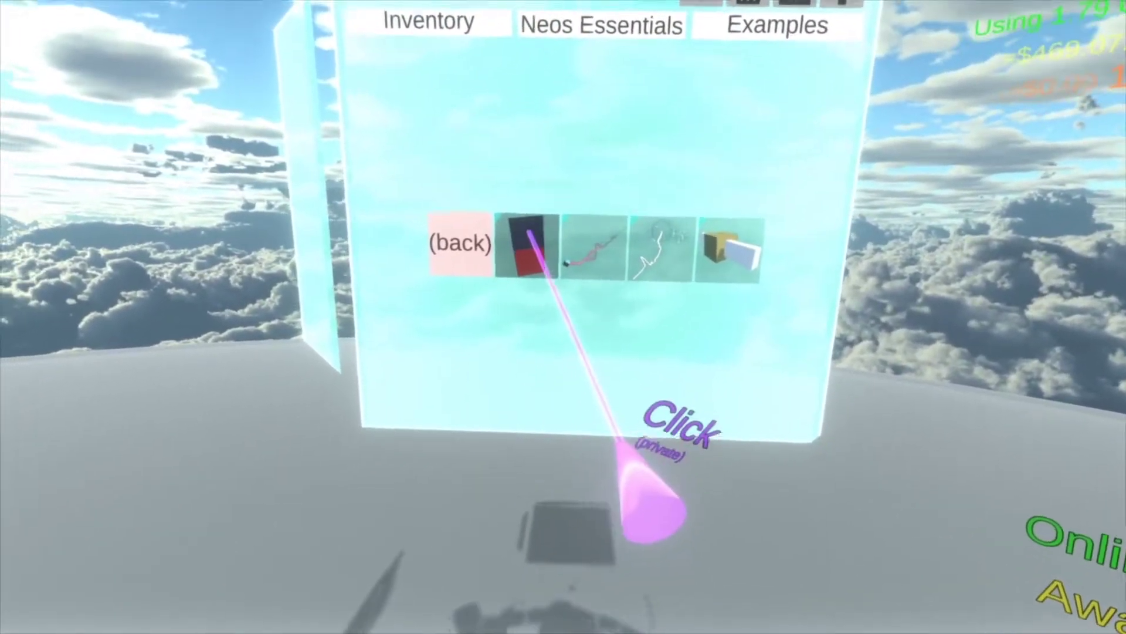
click(529, 234)
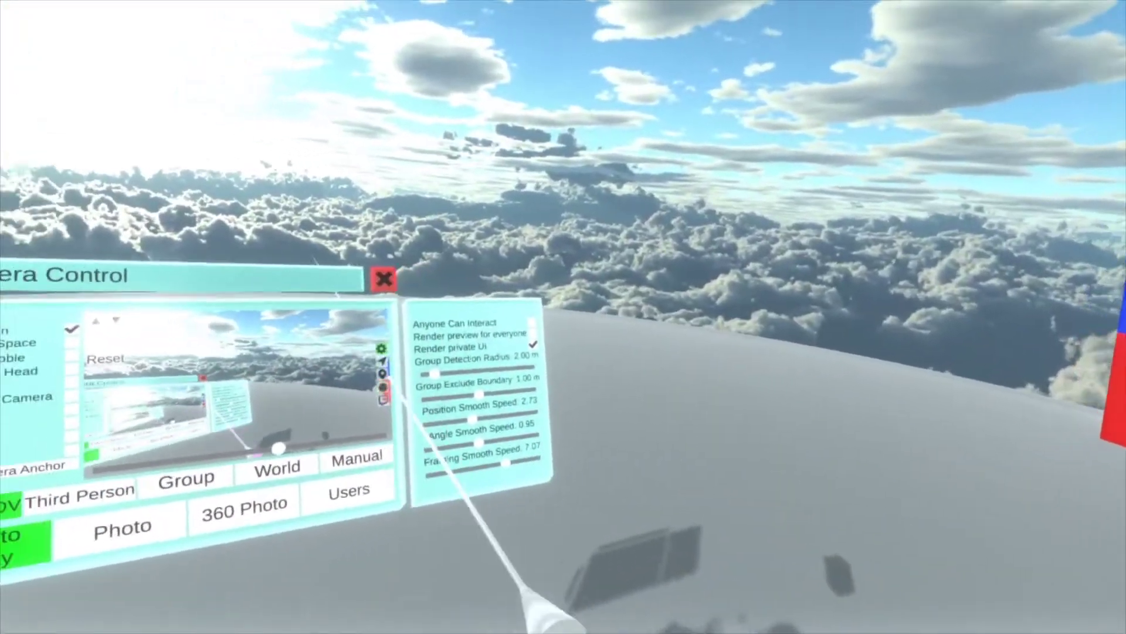
click(489, 329)
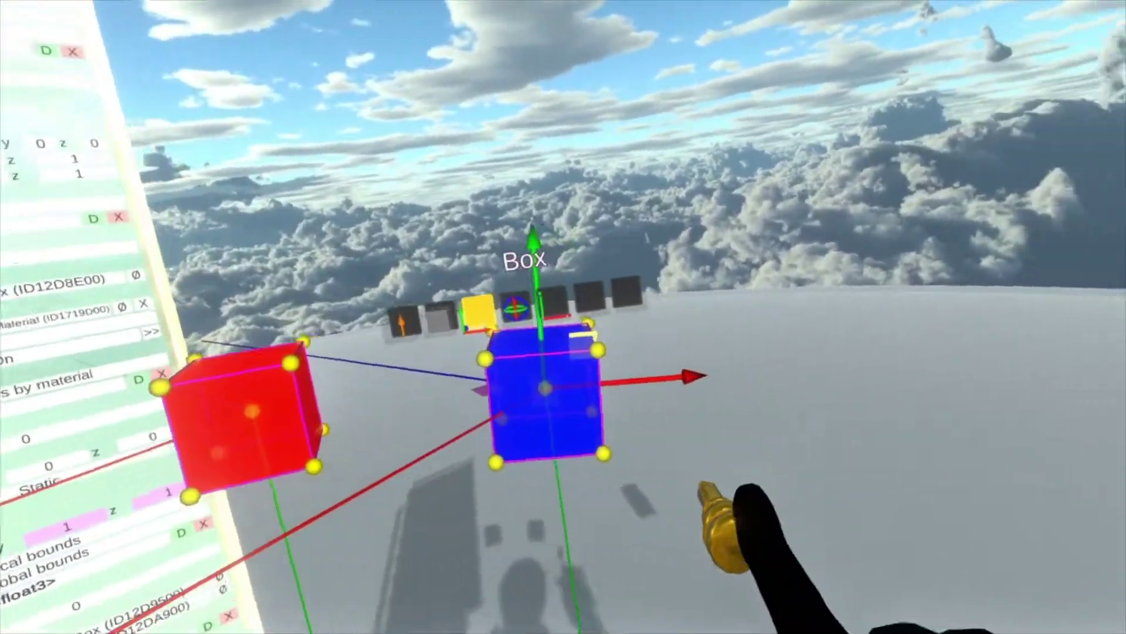
Step: Inspect the two example boxes and rename the red one Red Box and the blue one Blue Box
right_click(502, 417)
click(717, 566)
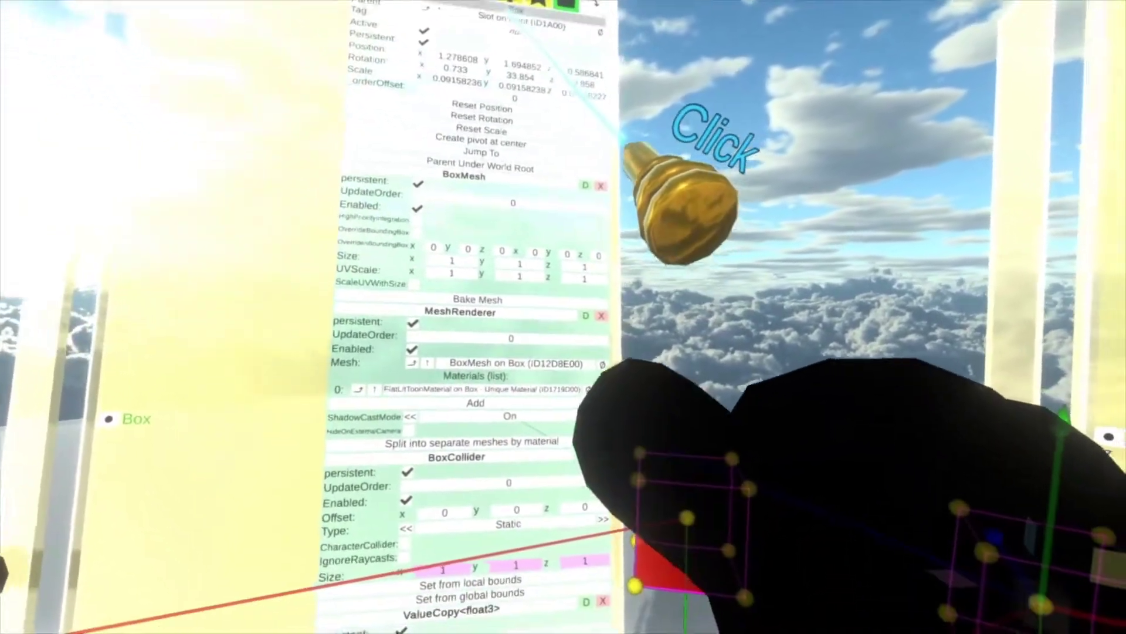
click(537, 69)
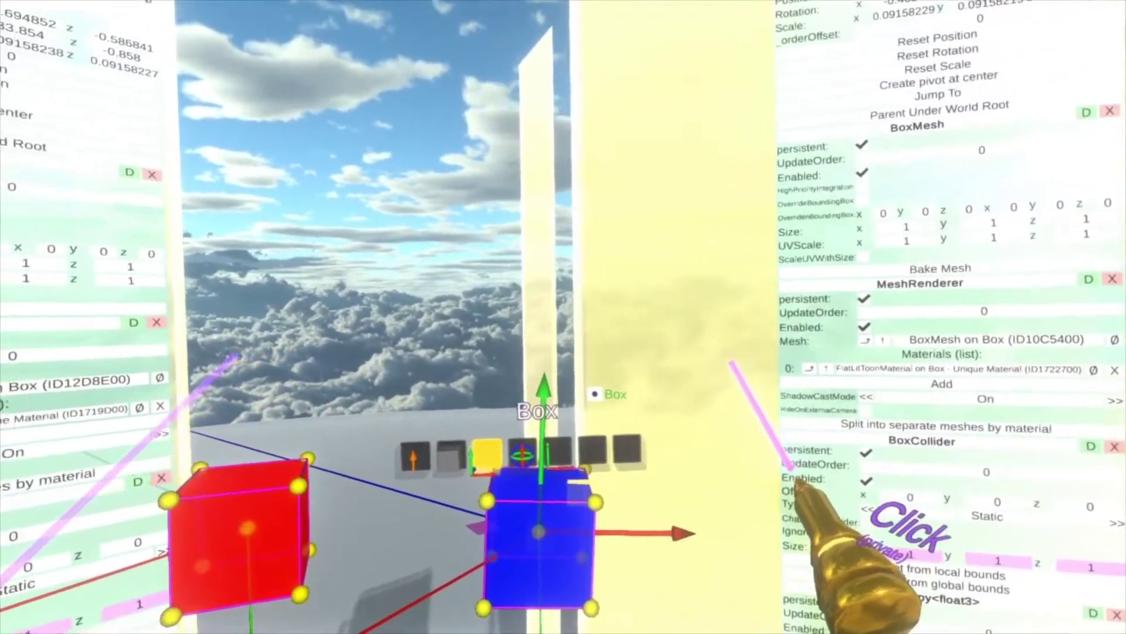
text(Bl)
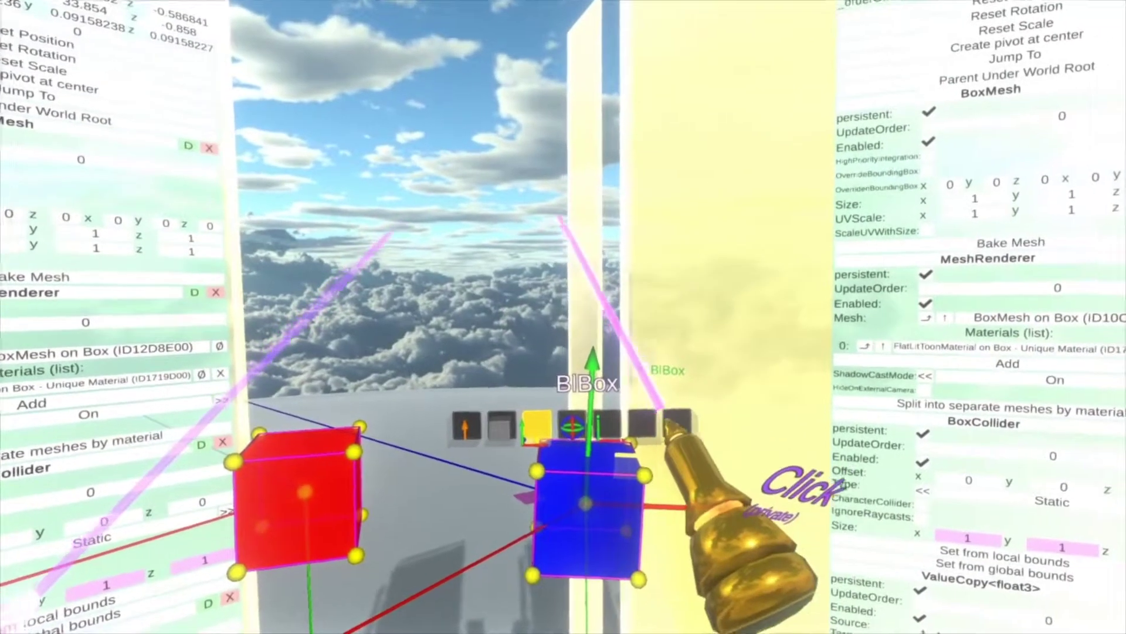
text(ue)
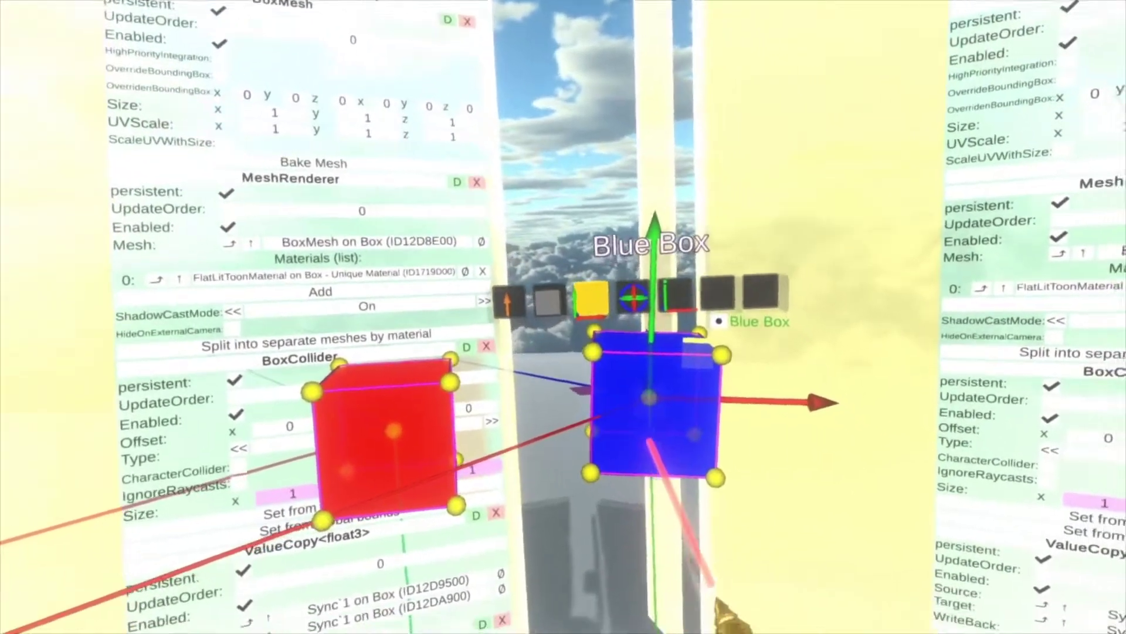
Step: Reposition the blue box and the red box in the space between their inspectors
drag(650, 444, 713, 373)
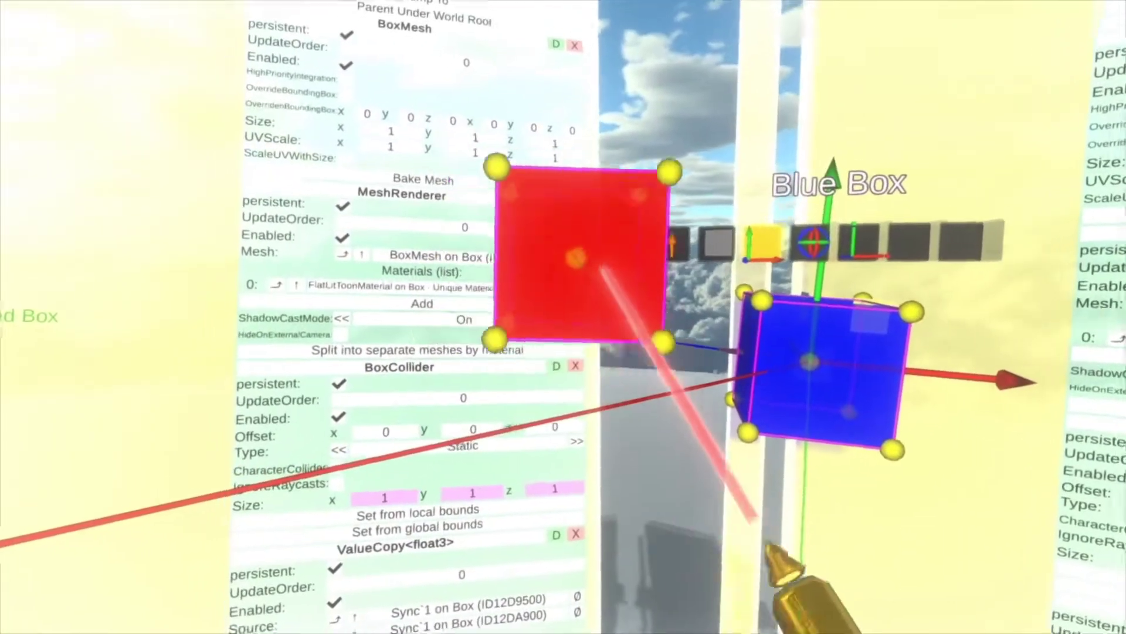
drag(601, 267, 549, 376)
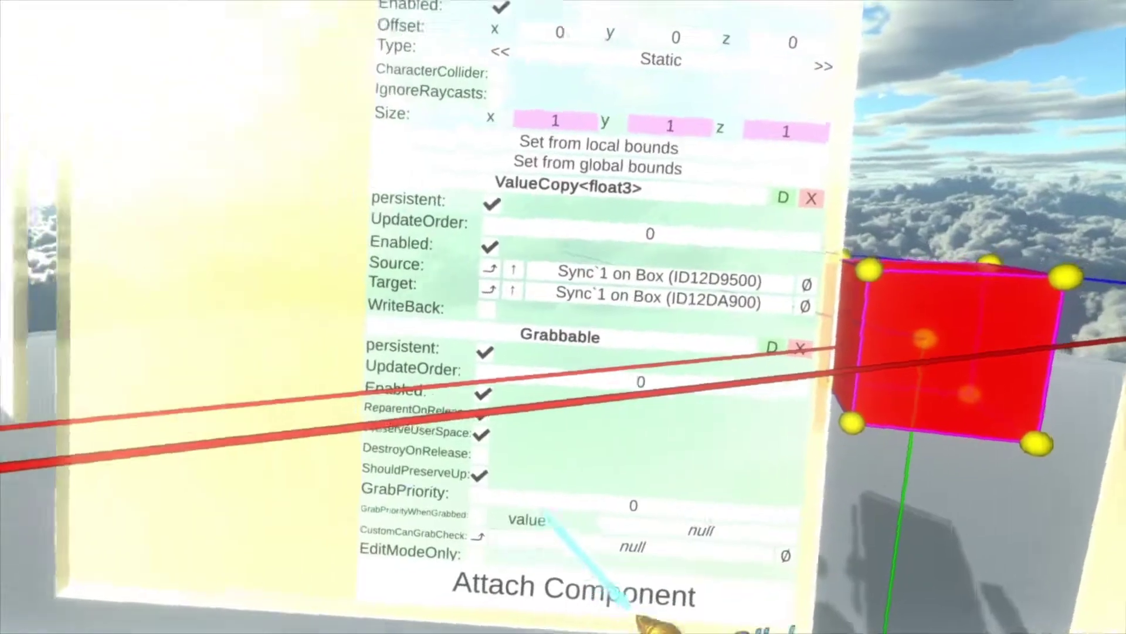
Step: Attach a SnapTarget component to the red box and a Snapper component to the blue box
drag(546, 510, 542, 240)
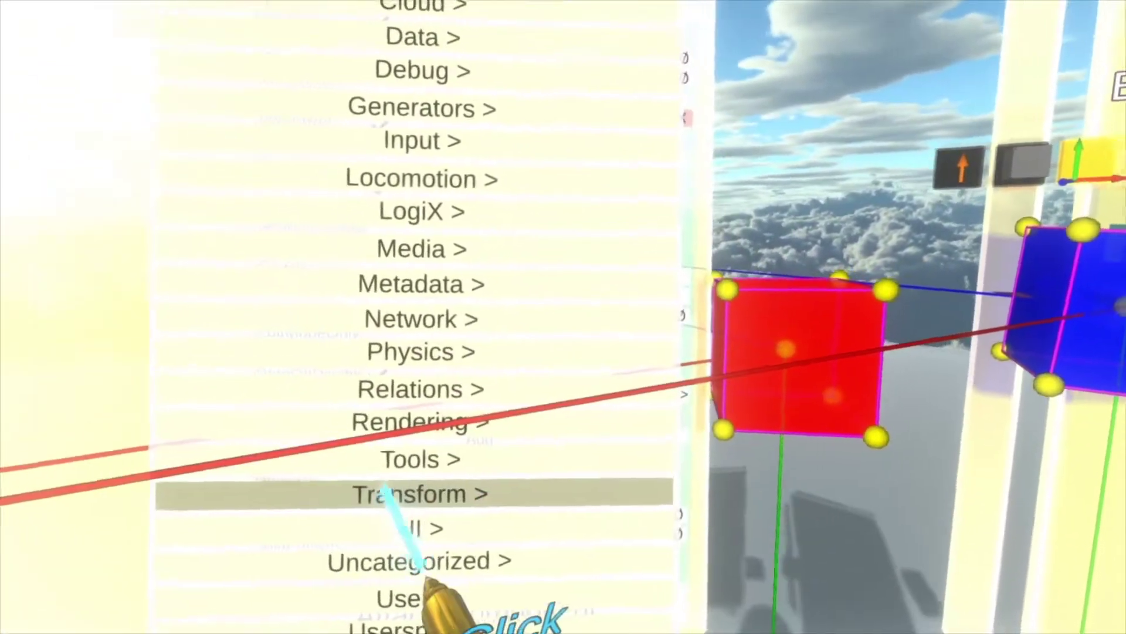
click(438, 503)
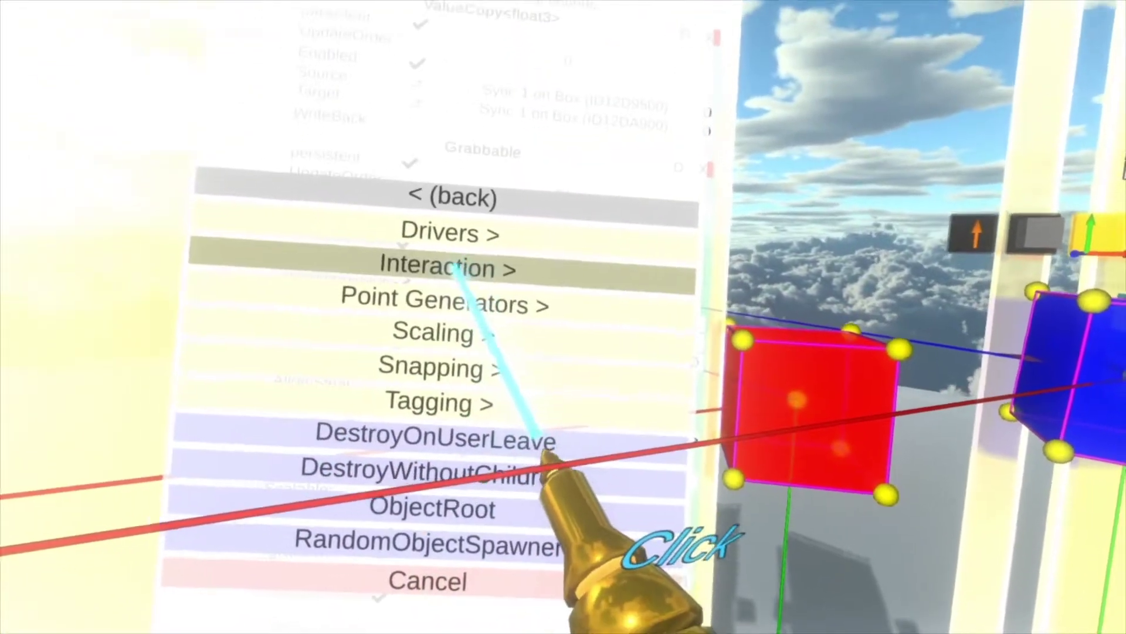
click(455, 266)
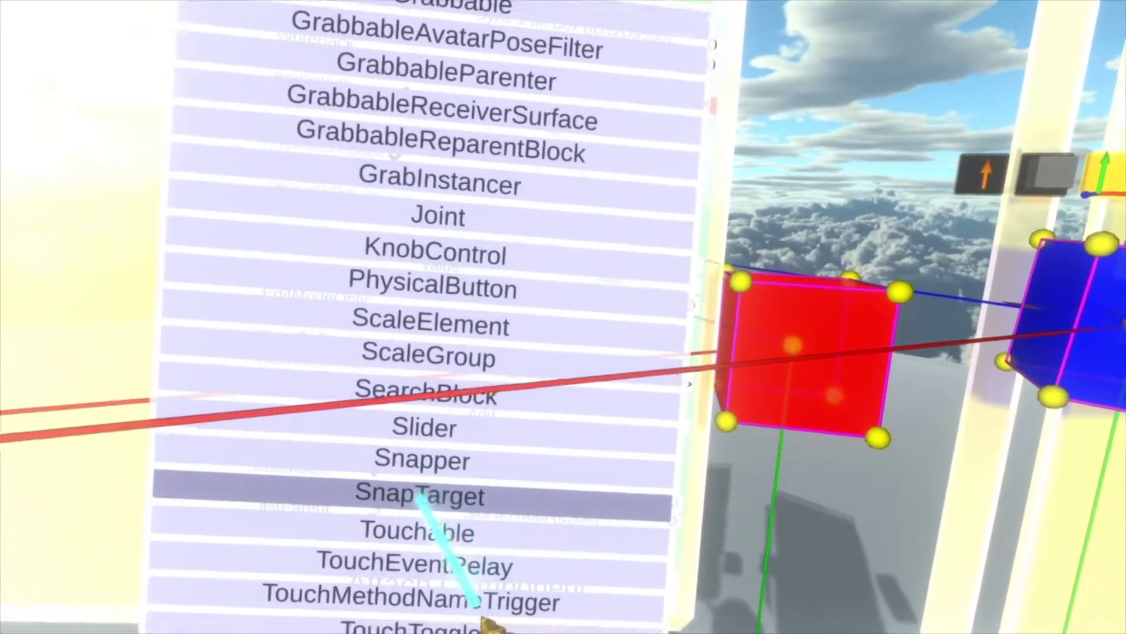
click(421, 500)
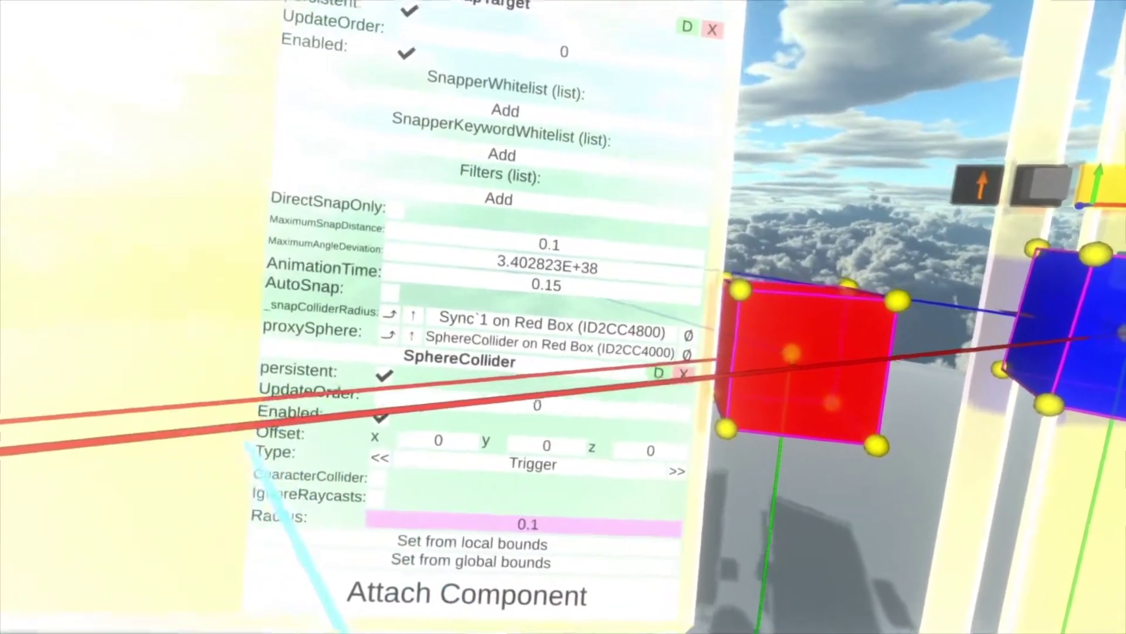
scroll(381, 264, up, 5)
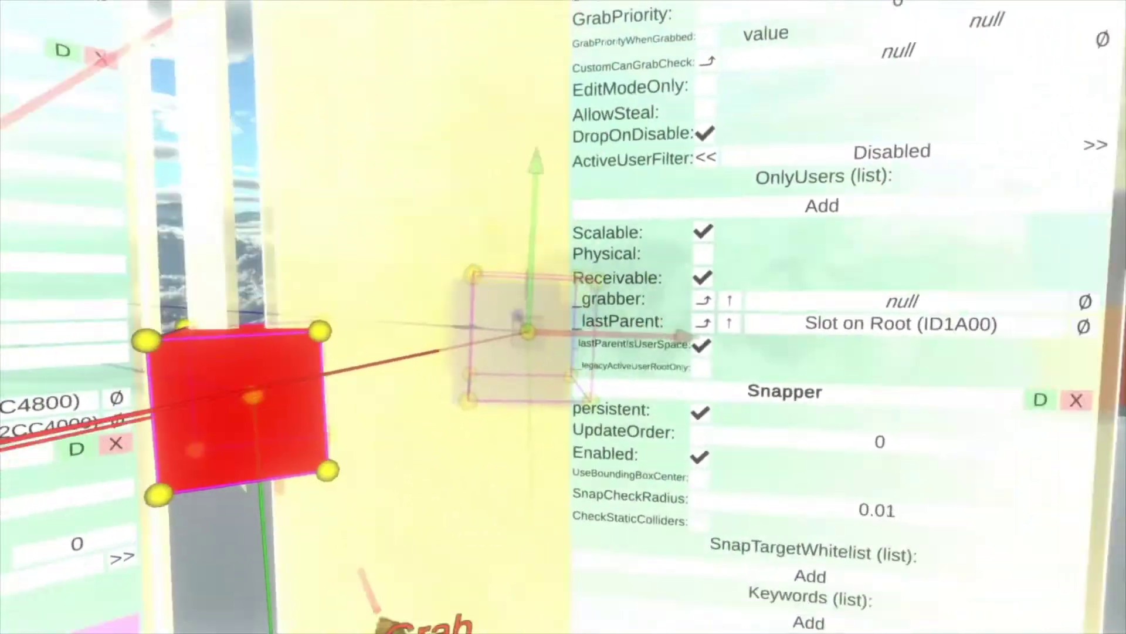
Step: Whitelist the red box's SnapTarget in the blue box's Snapper, and that Snapper in the SnapTarget's SnapperWhitelist
click(666, 418)
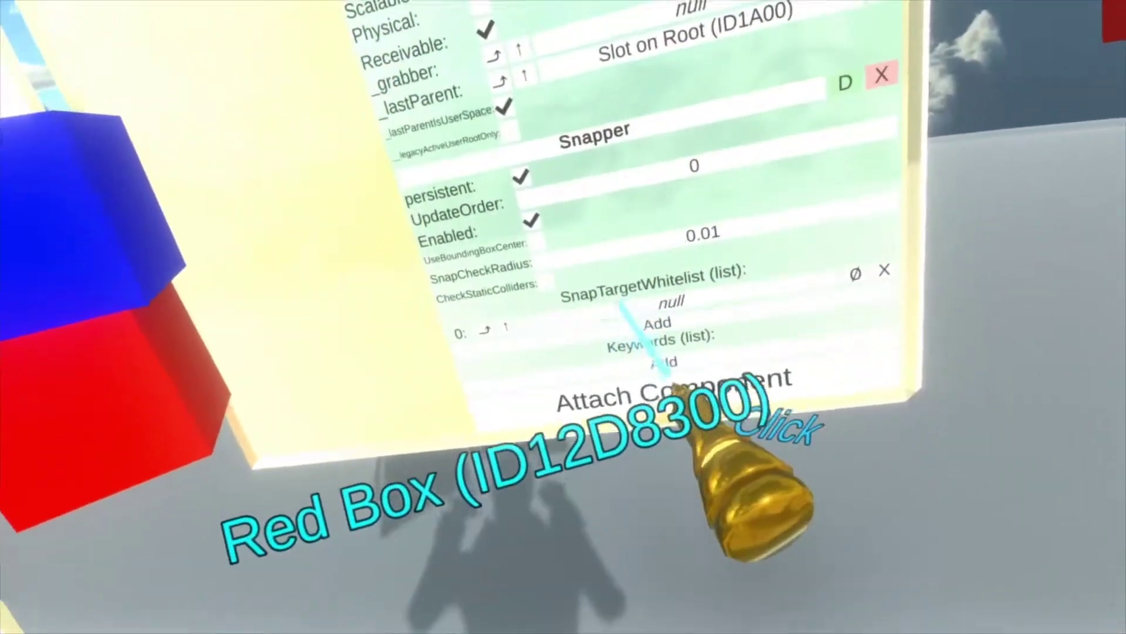
drag(619, 303, 646, 305)
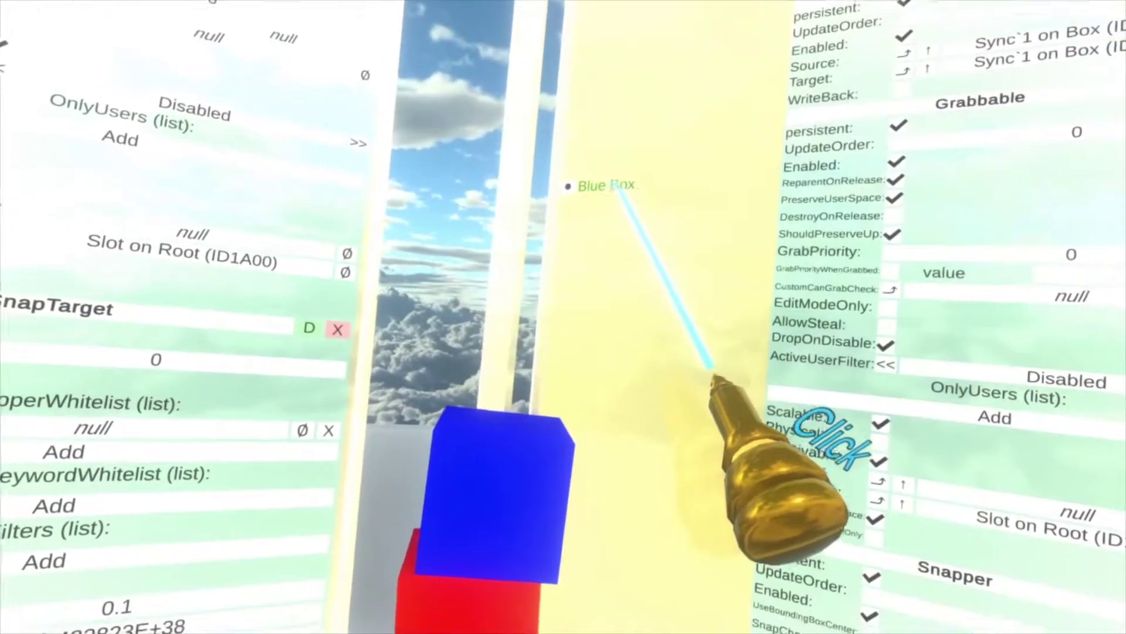
drag(615, 187, 675, 525)
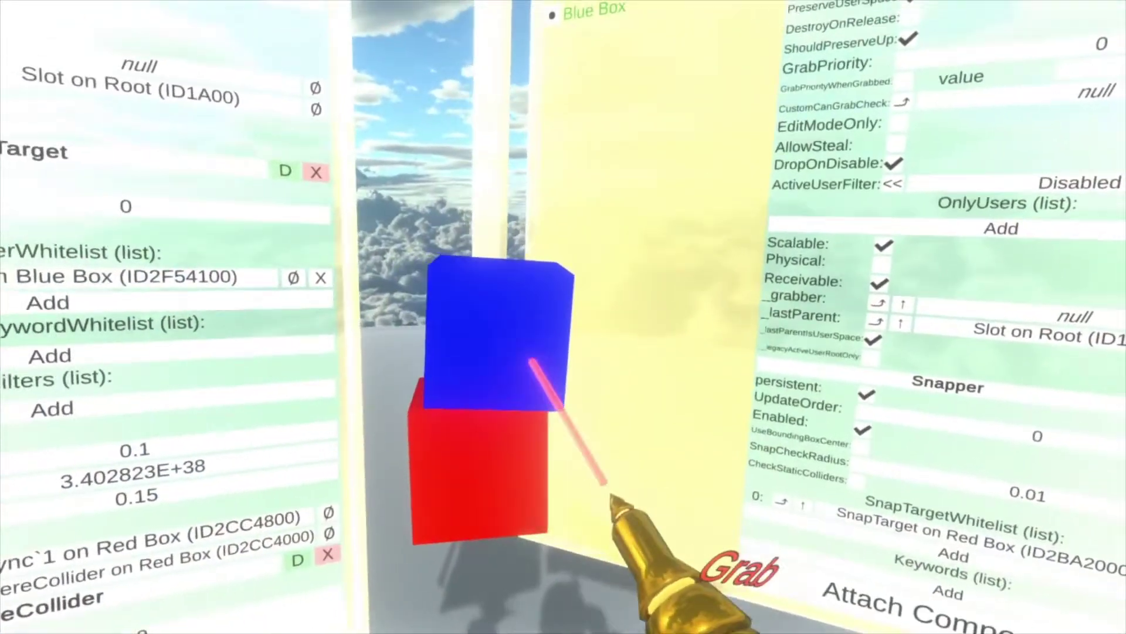
Step: Move the blue box off the red box and set the SnapTarget's MaximumSnapDistance to 0.5
drag(530, 358, 461, 440)
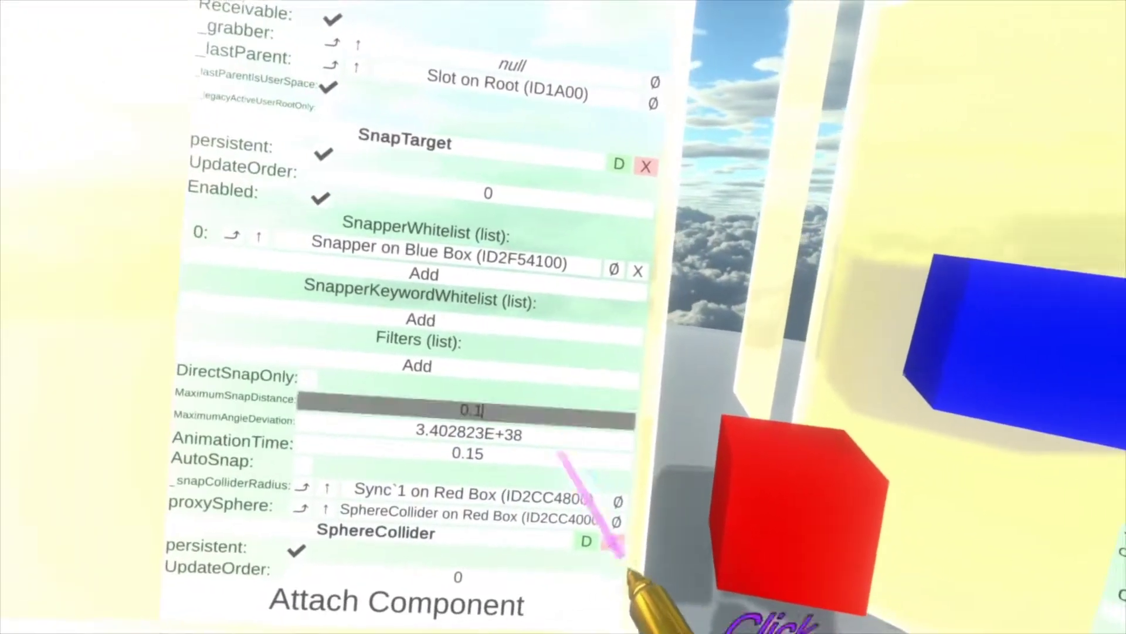
key(BackSpace)
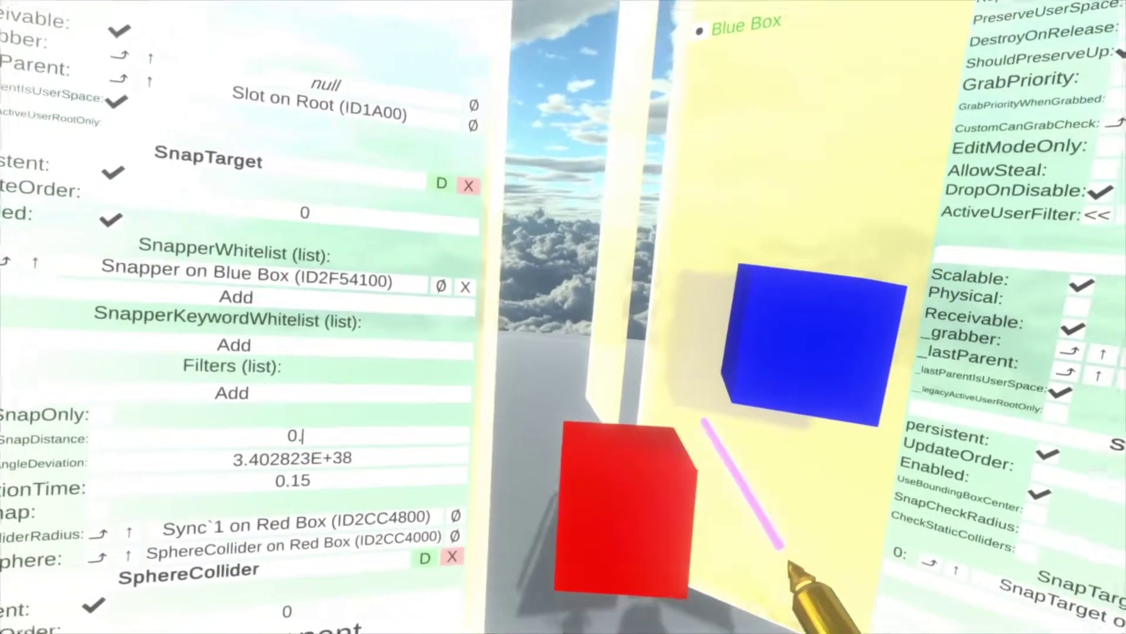
text(5)
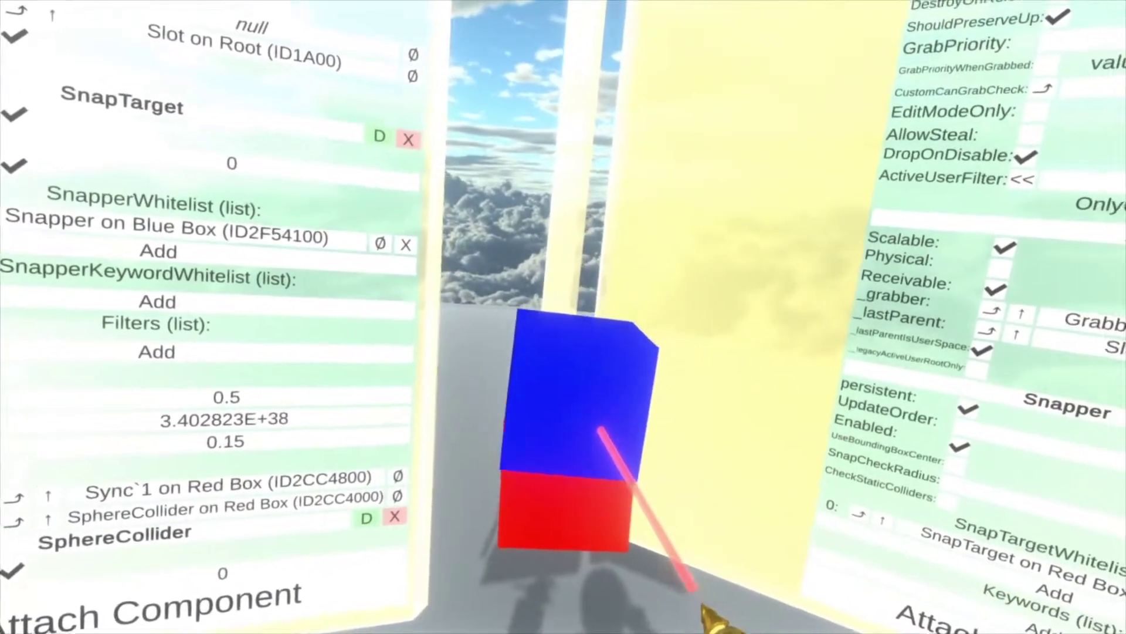
Step: Test the snapping by releasing the blue box near the red one and pulling the boxes apart again
drag(607, 424, 560, 548)
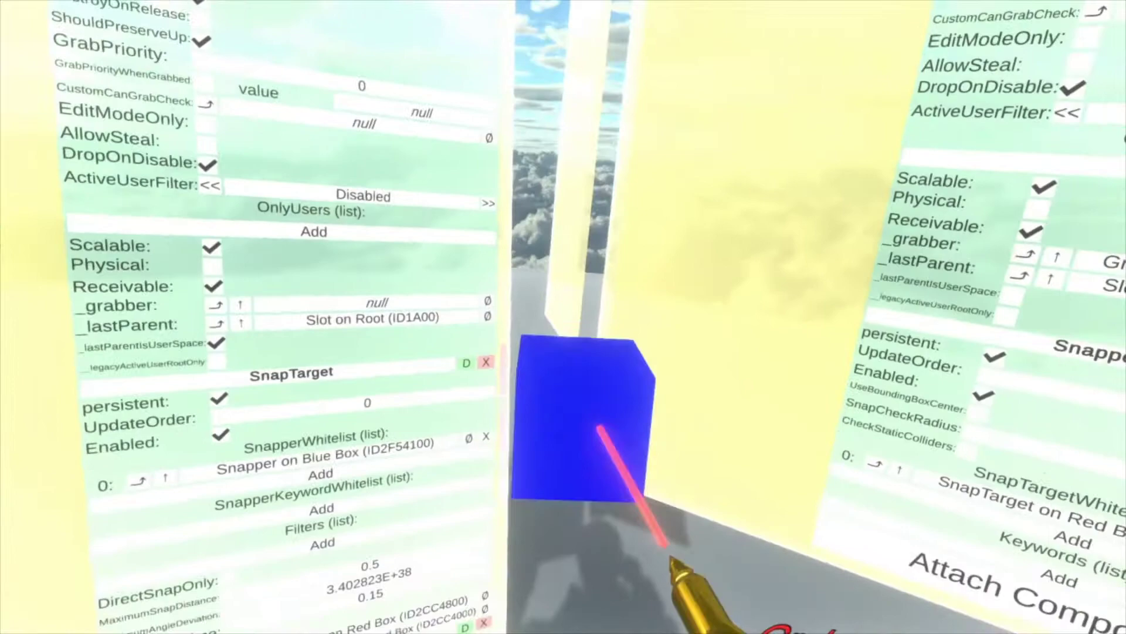
drag(598, 428, 766, 304)
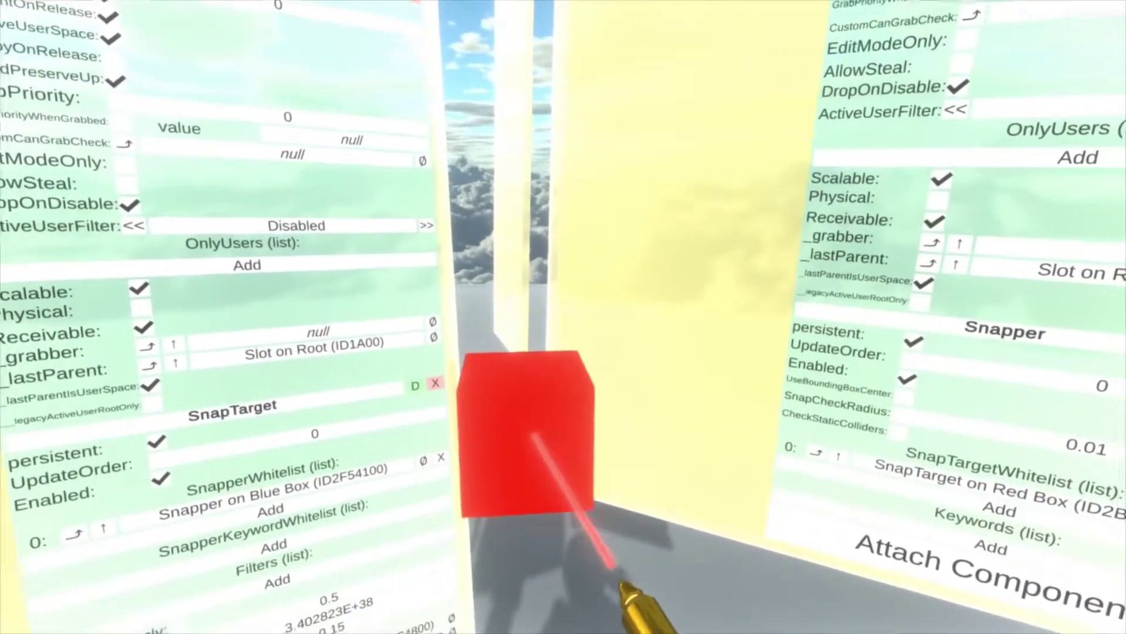
drag(533, 434, 1032, 88)
Step: Set the MaximumSnapDistance of the red box's SnapTarget to 1
drag(213, 463, 205, 111)
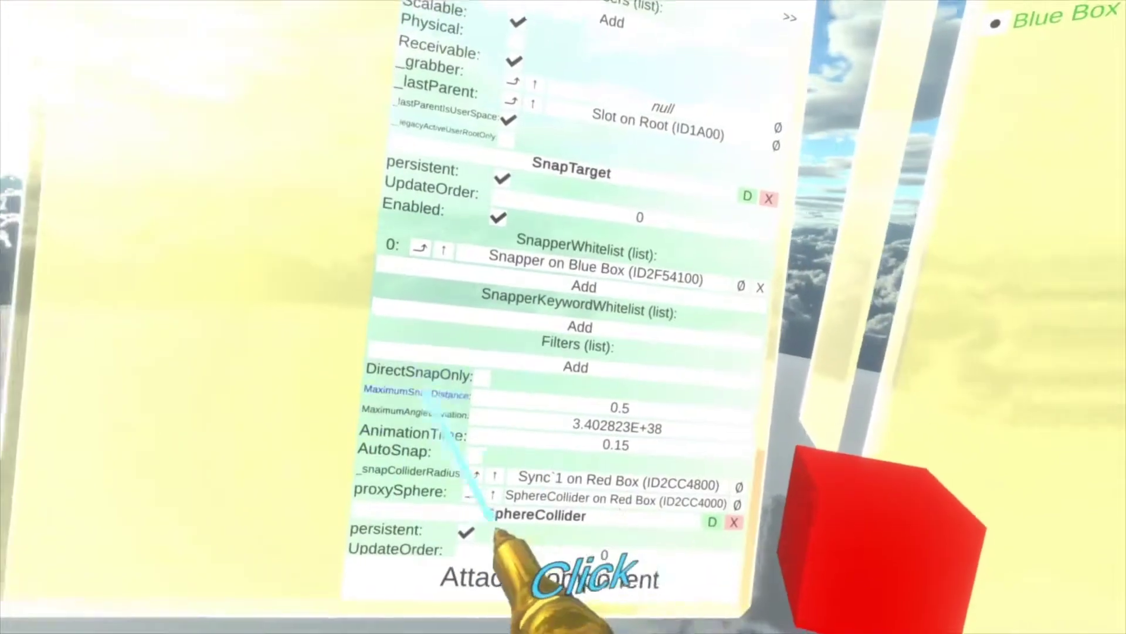
click(528, 399)
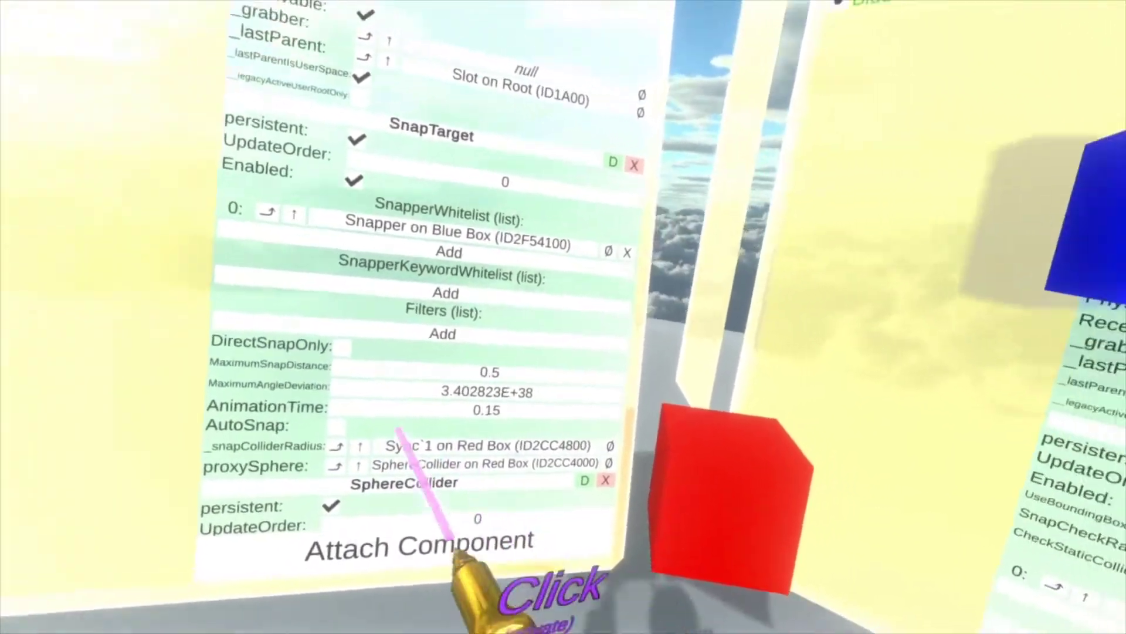
key(BackSpace)
key(BackSpace)
key(BackSpace)
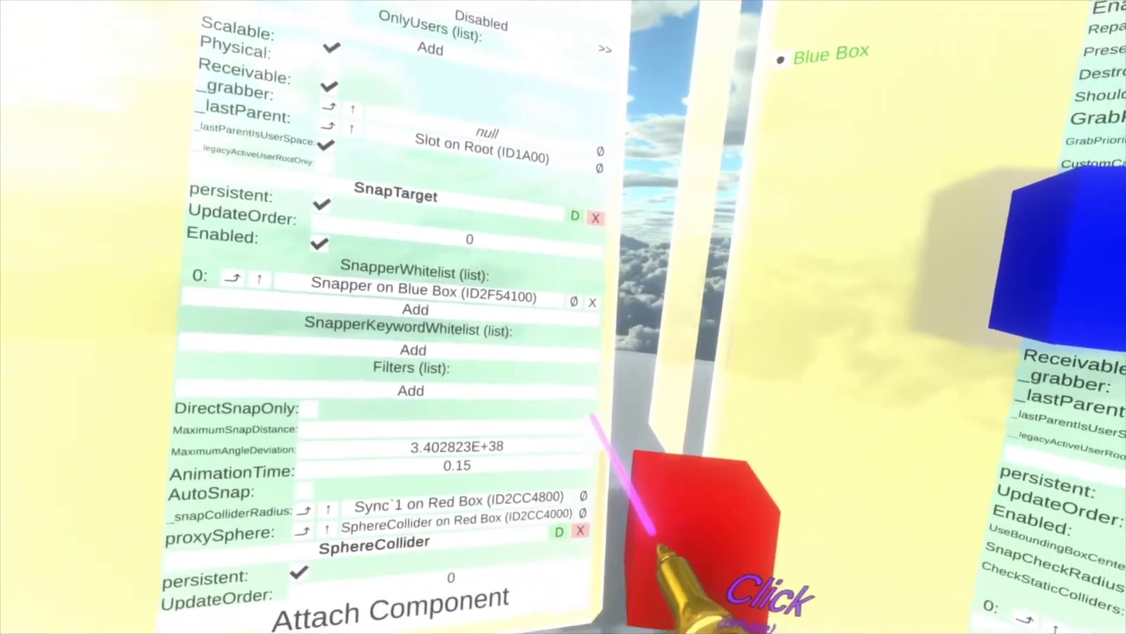
text(1)
key(Return)
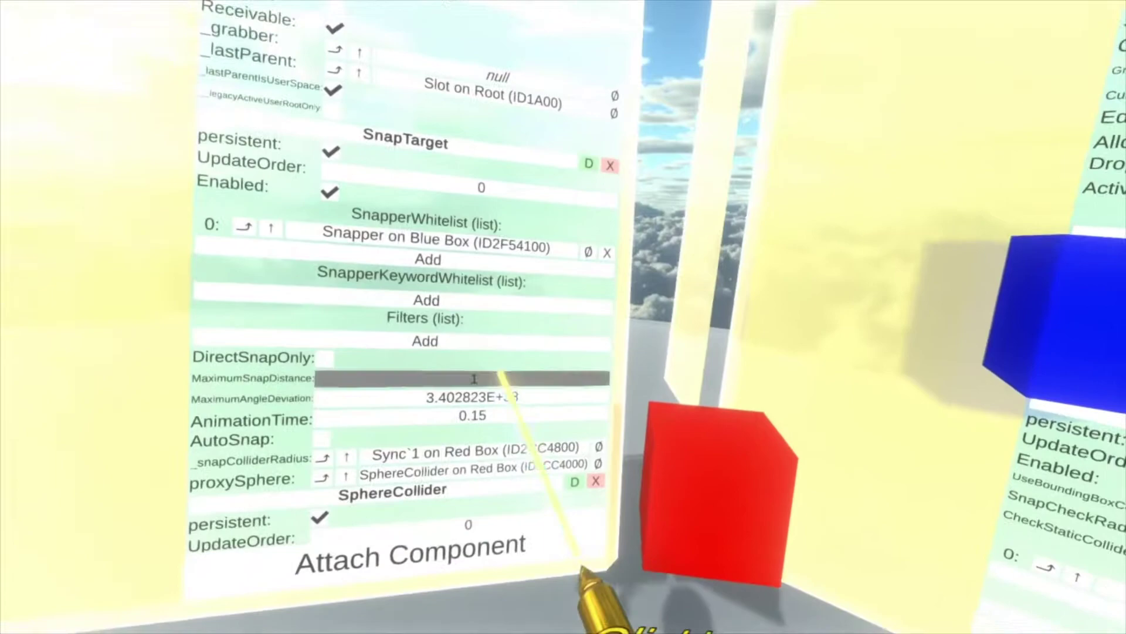
Step: Set the SnapTarget's MaximumSnapDistance to 2 and move the blue box toward the red box to test it
key(BackSpace)
text(2.5)
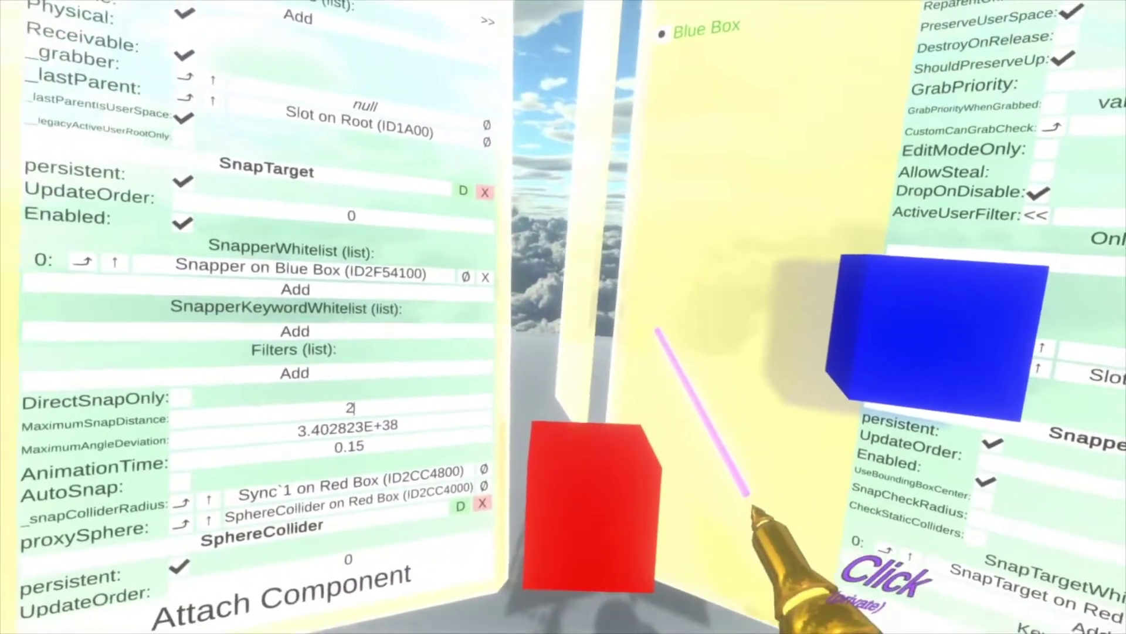
key(Return)
drag(884, 335, 674, 404)
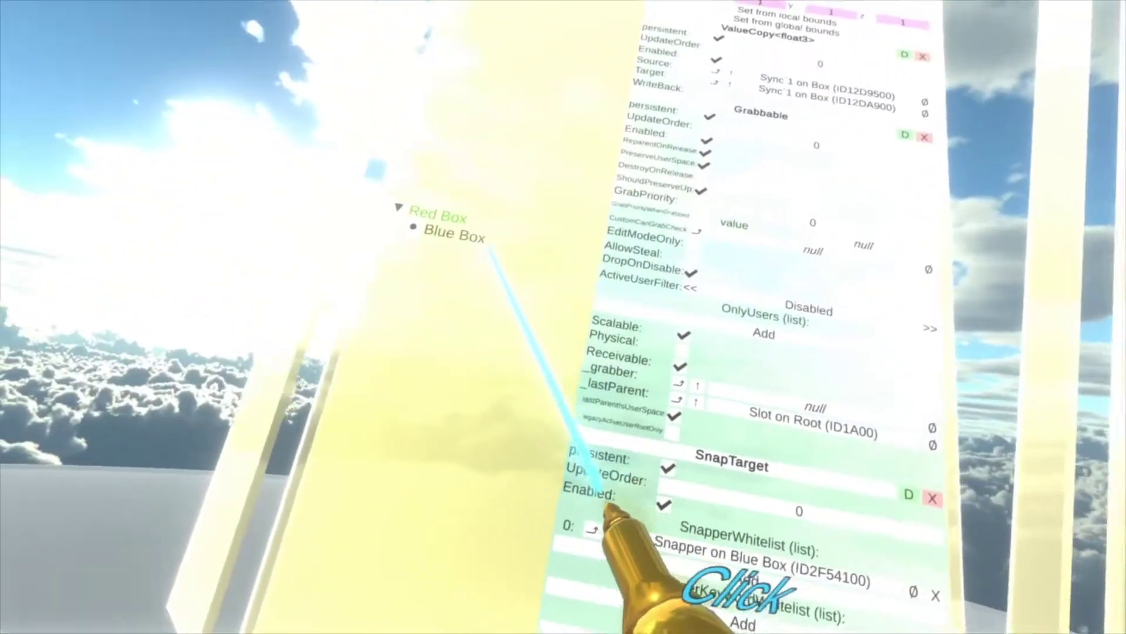
Step: Select Blue Box beneath Red Box in the hierarchy and parent it under the world root
click(467, 226)
click(434, 219)
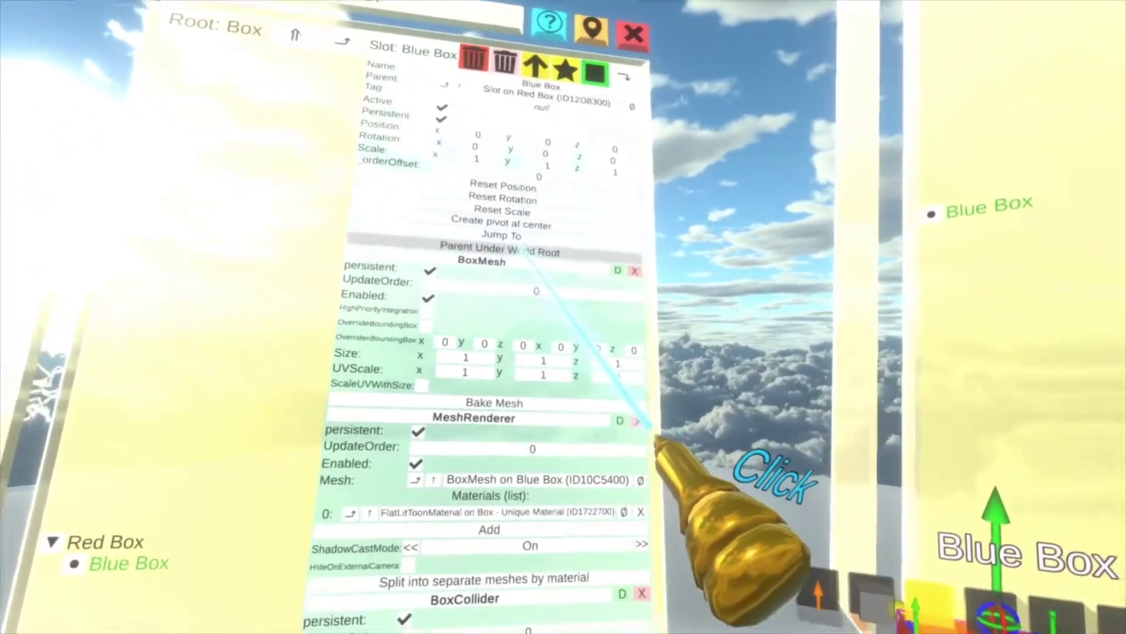
click(524, 251)
drag(608, 505, 382, 52)
click(612, 434)
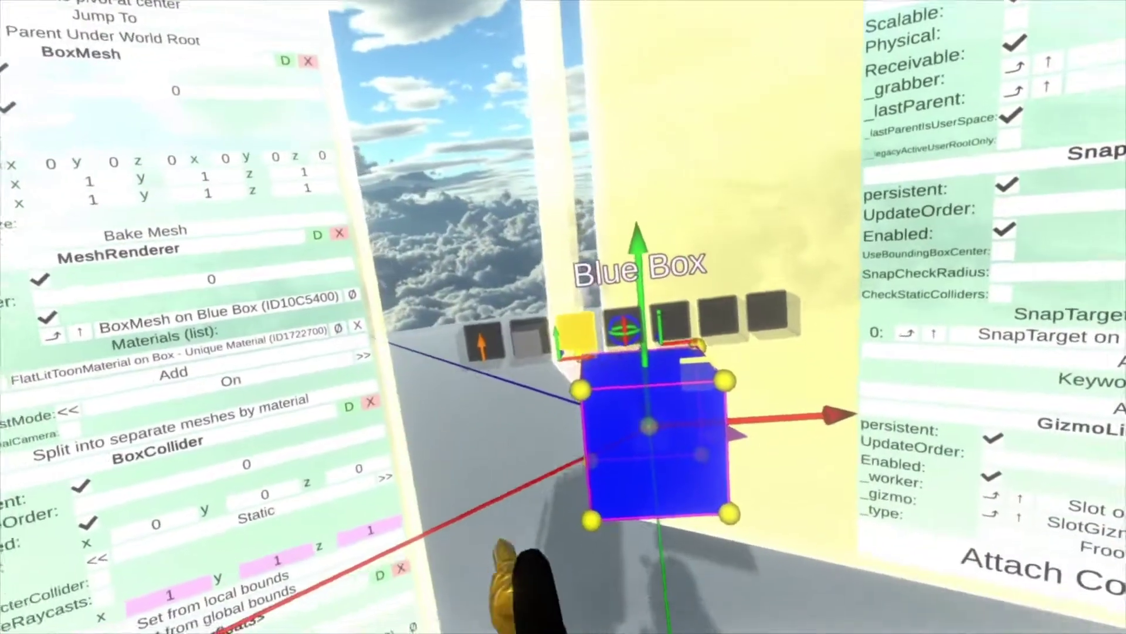
Step: Dismiss the blue box's transform gizmo and separate the two boxes
key(t)
click(836, 616)
drag(342, 56, 579, 224)
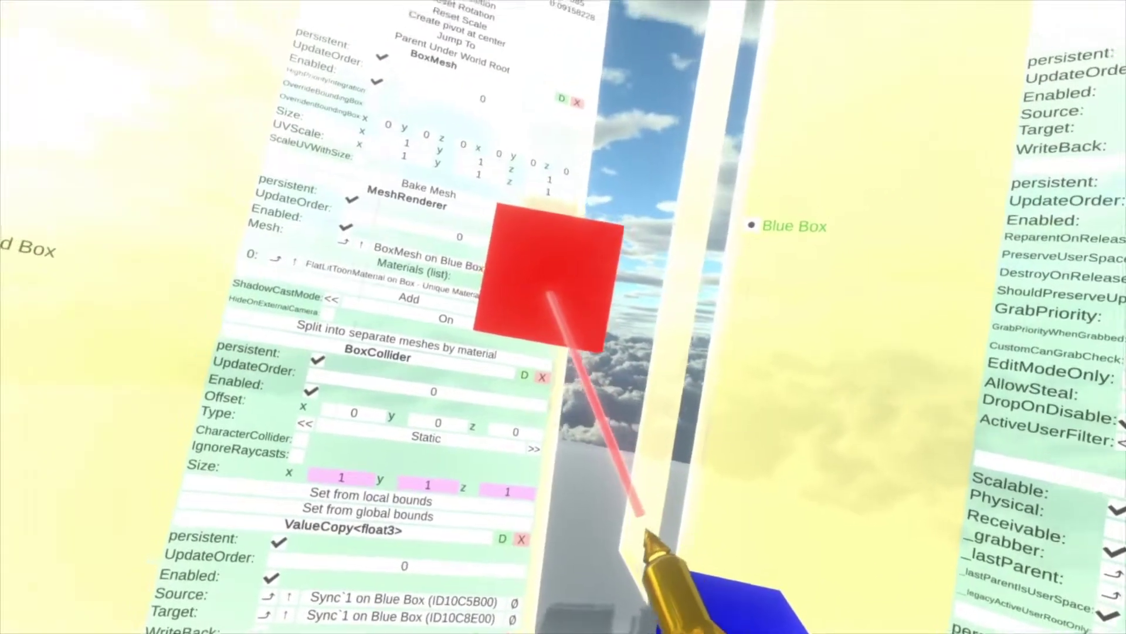
Step: Add a child slot under Red Box and rename it Red Box Snap Target
click(553, 297)
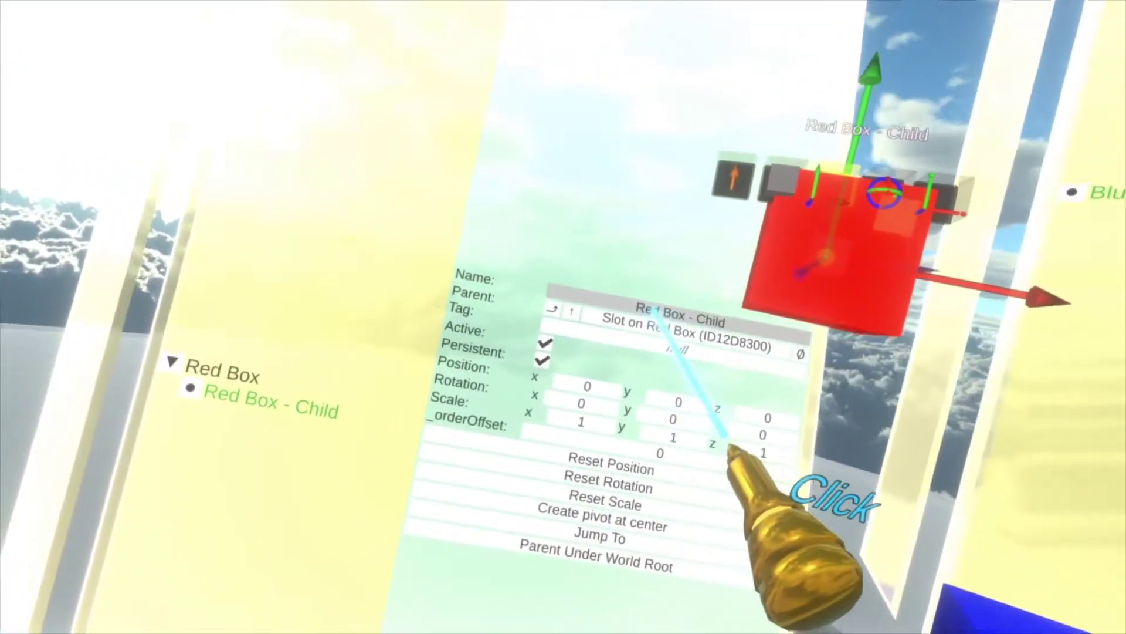
click(659, 312)
key(BackSpace)
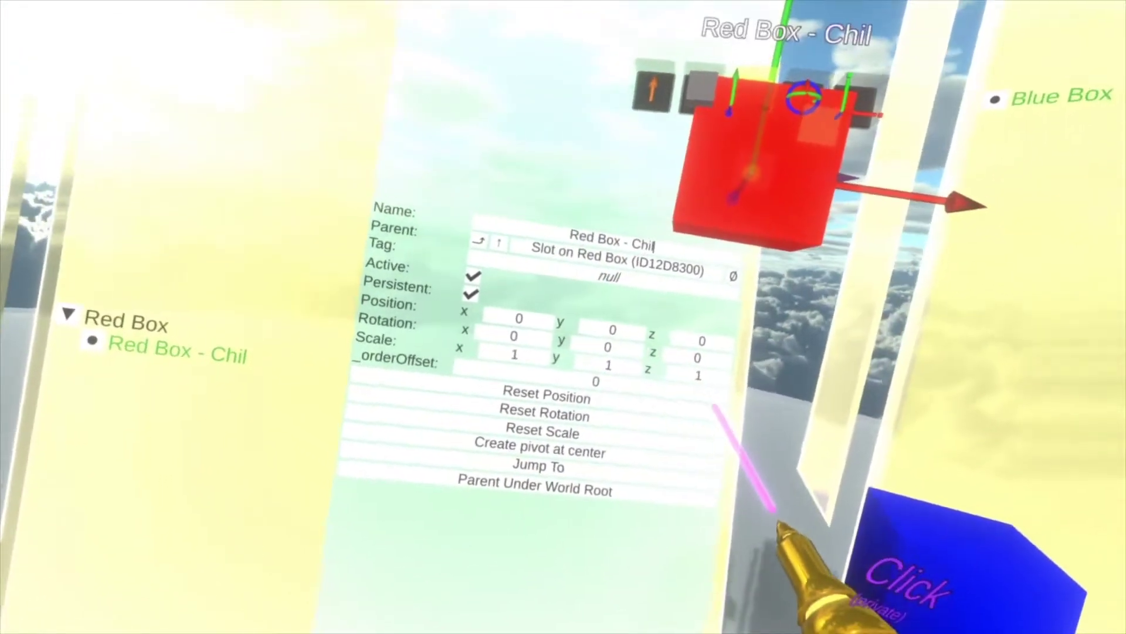
key(BackSpace)
key(BackSpace)
key(BackSpace)
key(BackSpace)
key(BackSpace)
key(BackSpace)
key(BackSpace)
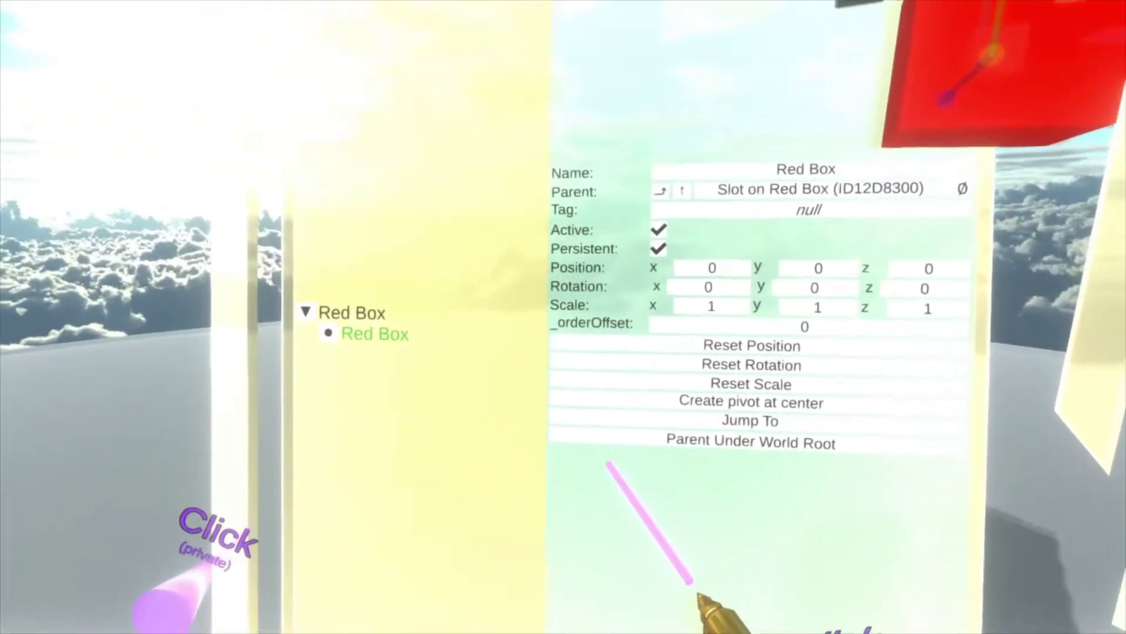
text(S)
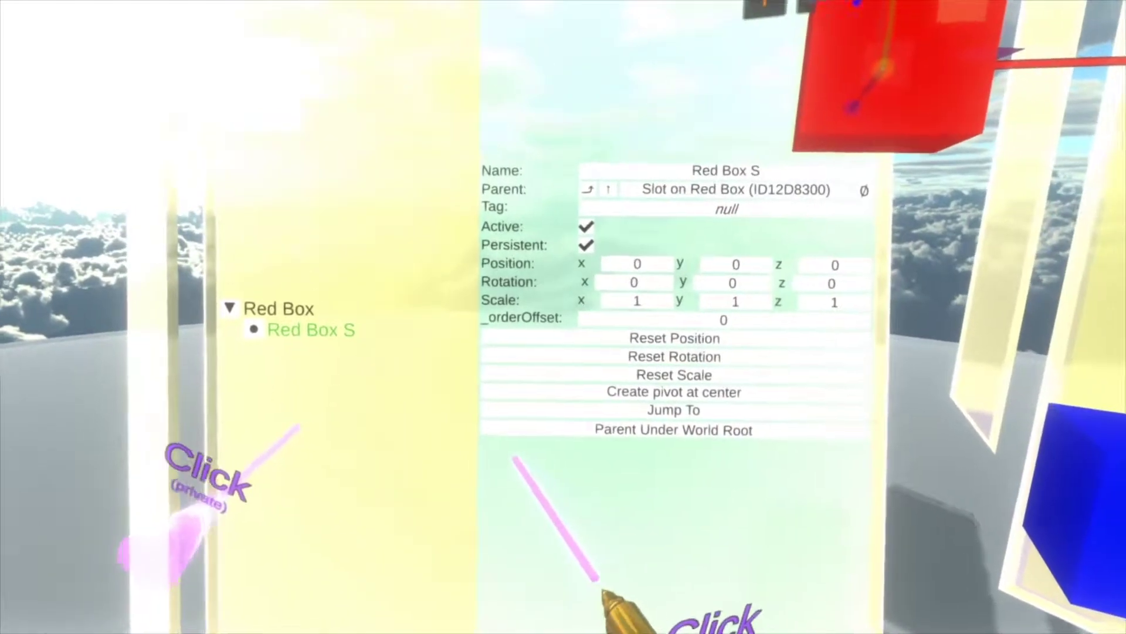
text(nap)
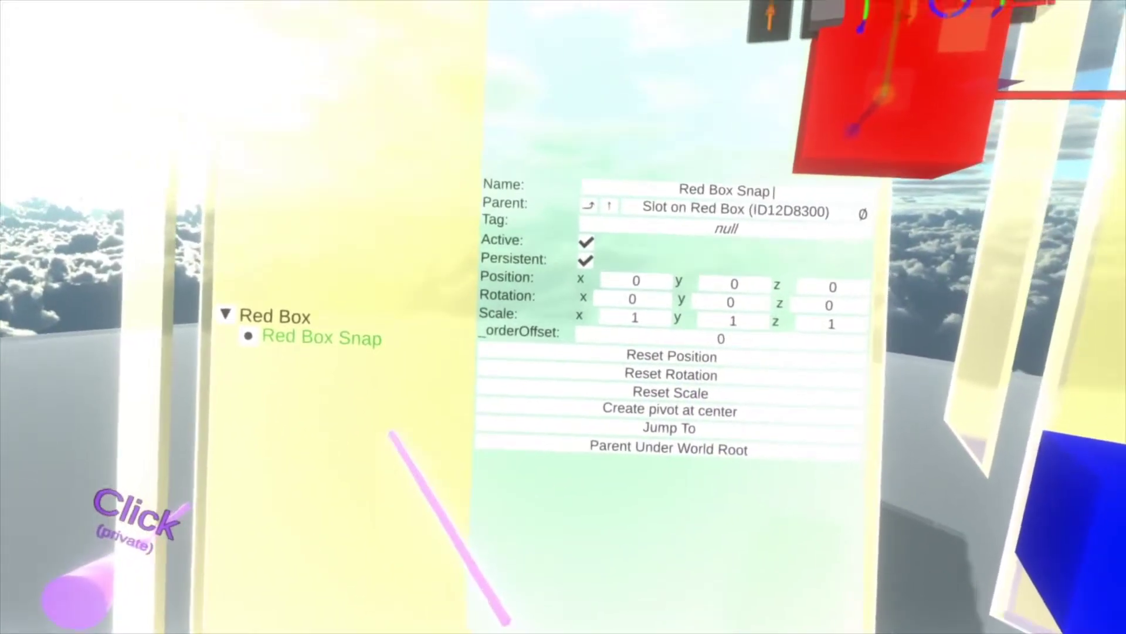
text( Targe)
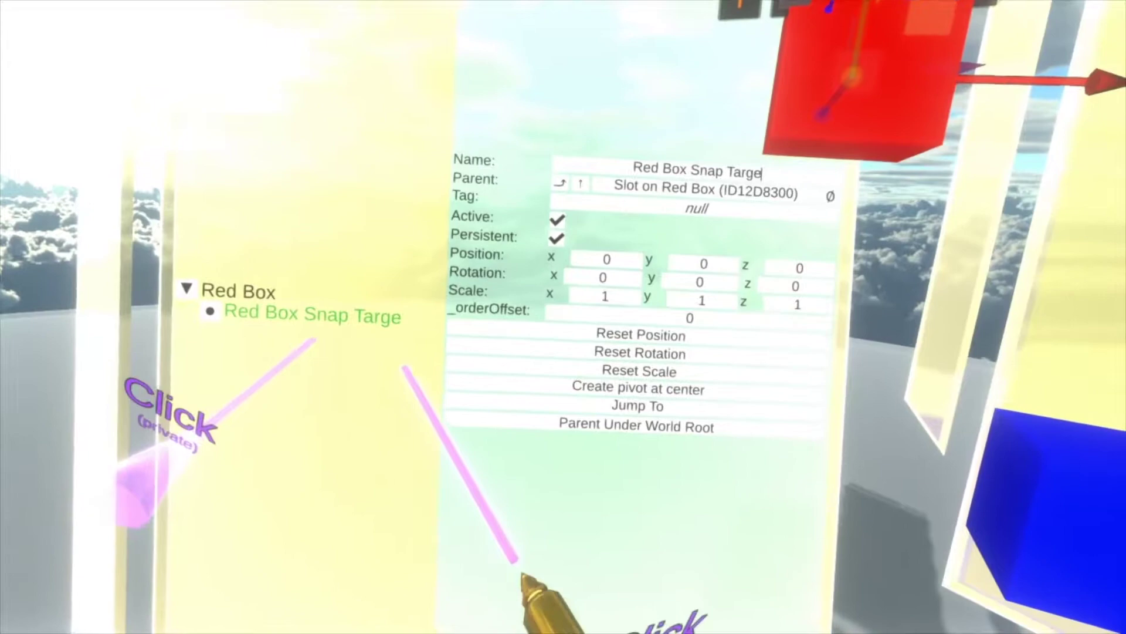
text(t)
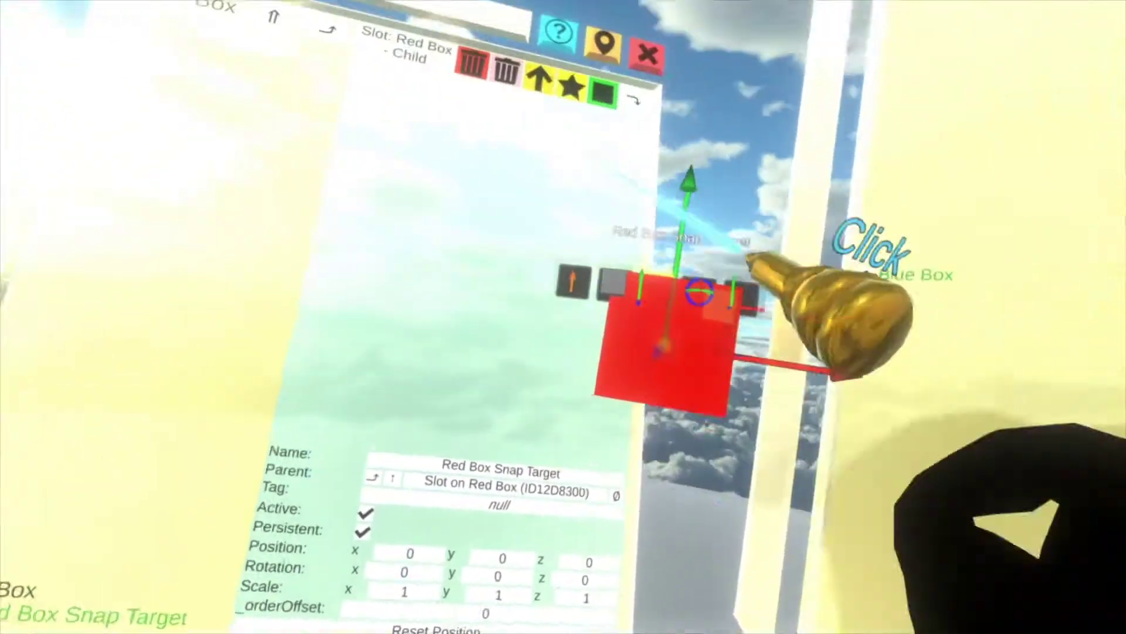
Step: Raise the Red Box Snap Target slot above the red box, to a Y position of about 1.31
drag(620, 201, 629, 33)
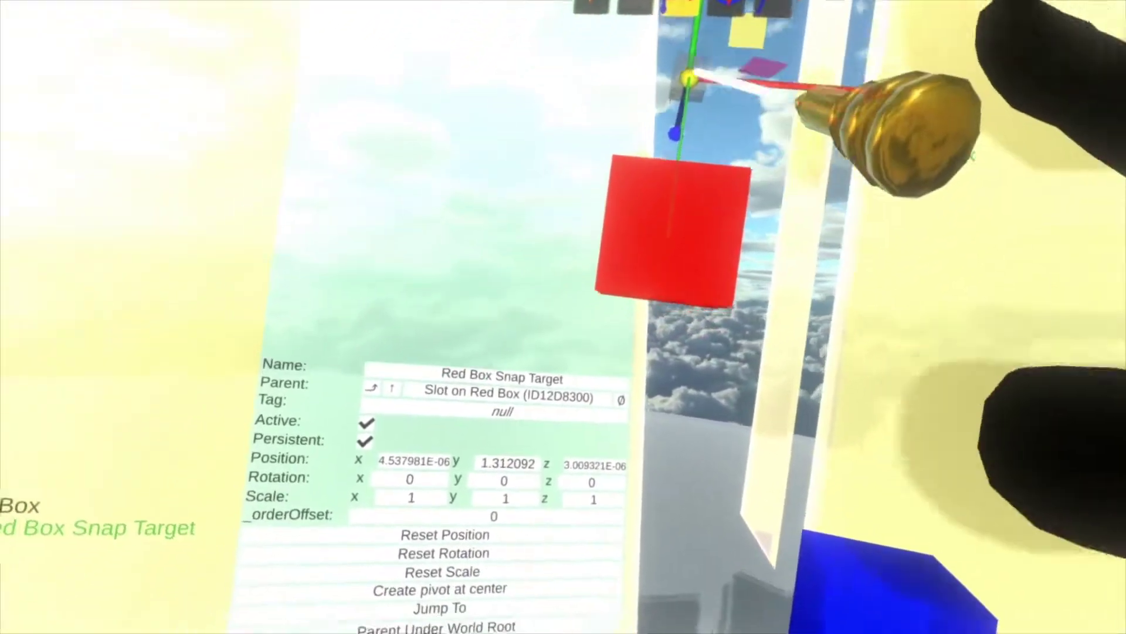
click(346, 384)
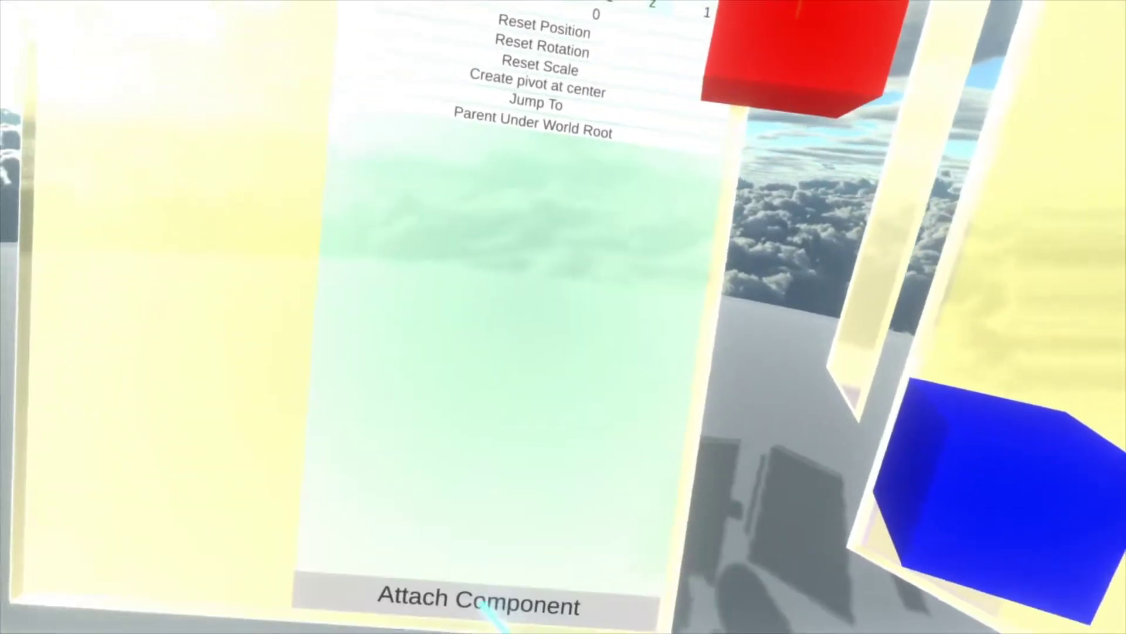
Step: Attach a SnapTarget component to the Red Box Snap Target slot and set its MaximumSnapDistance to 2.5
click(481, 604)
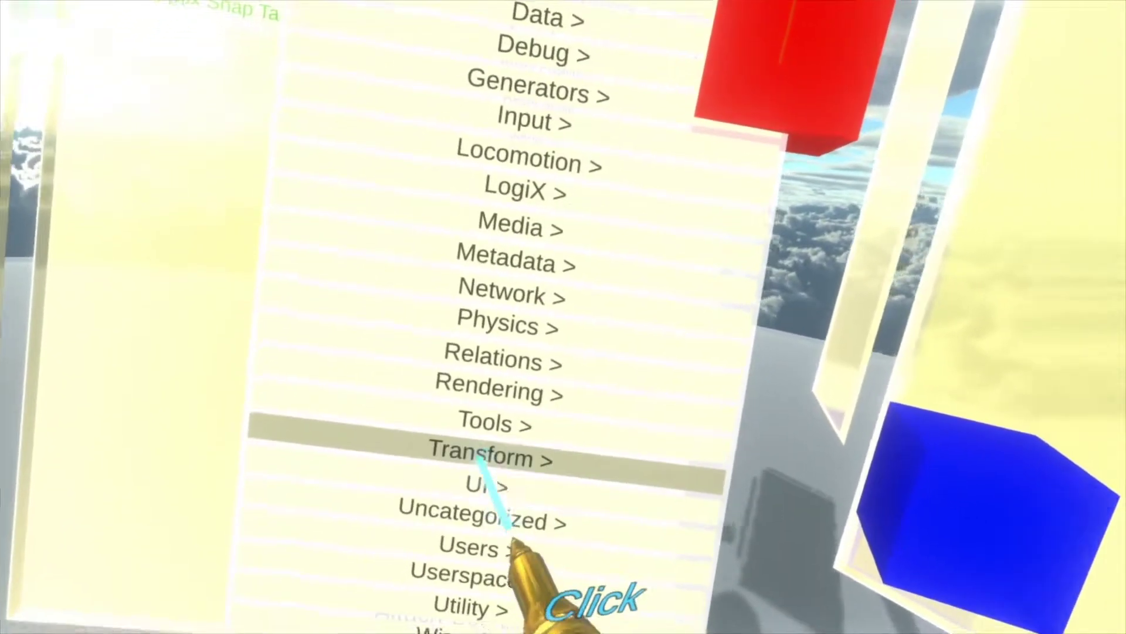
click(477, 460)
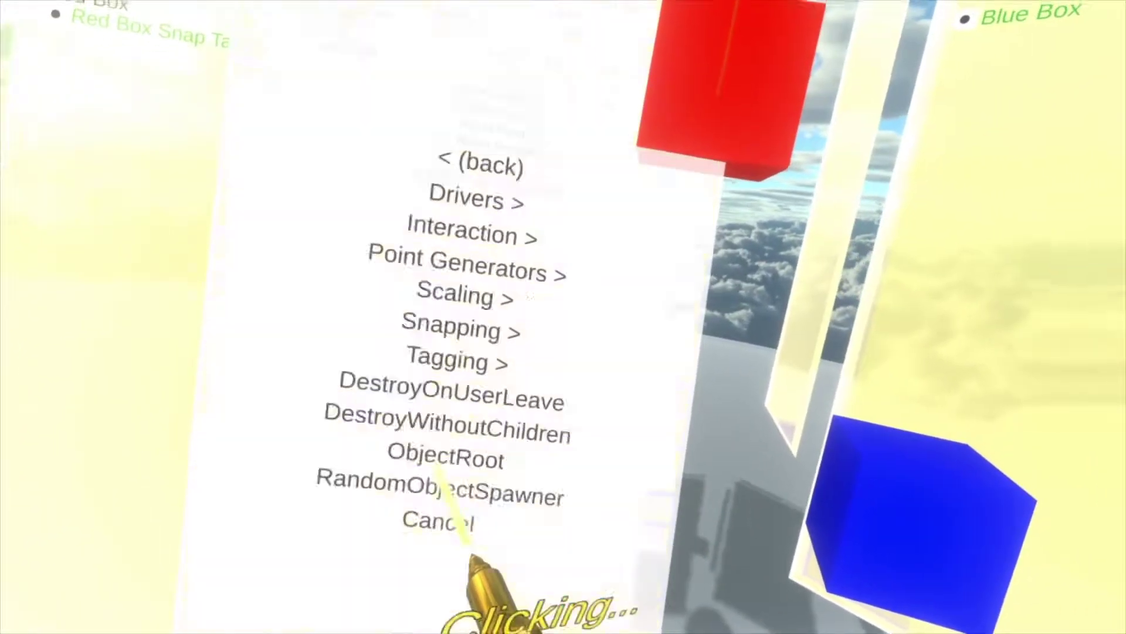
click(472, 232)
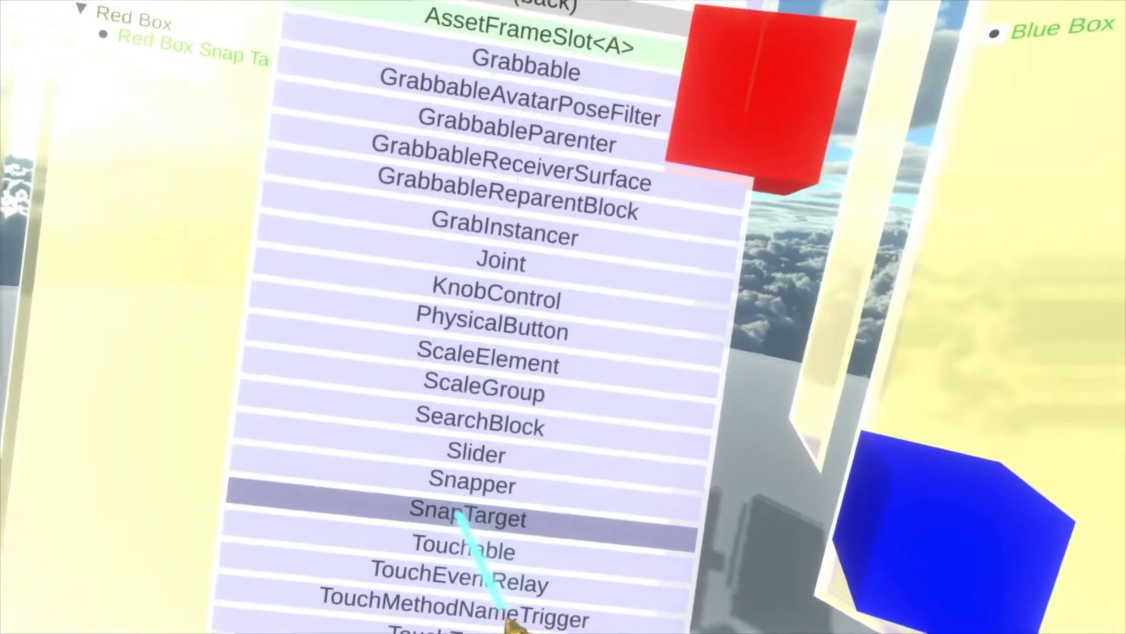
click(472, 500)
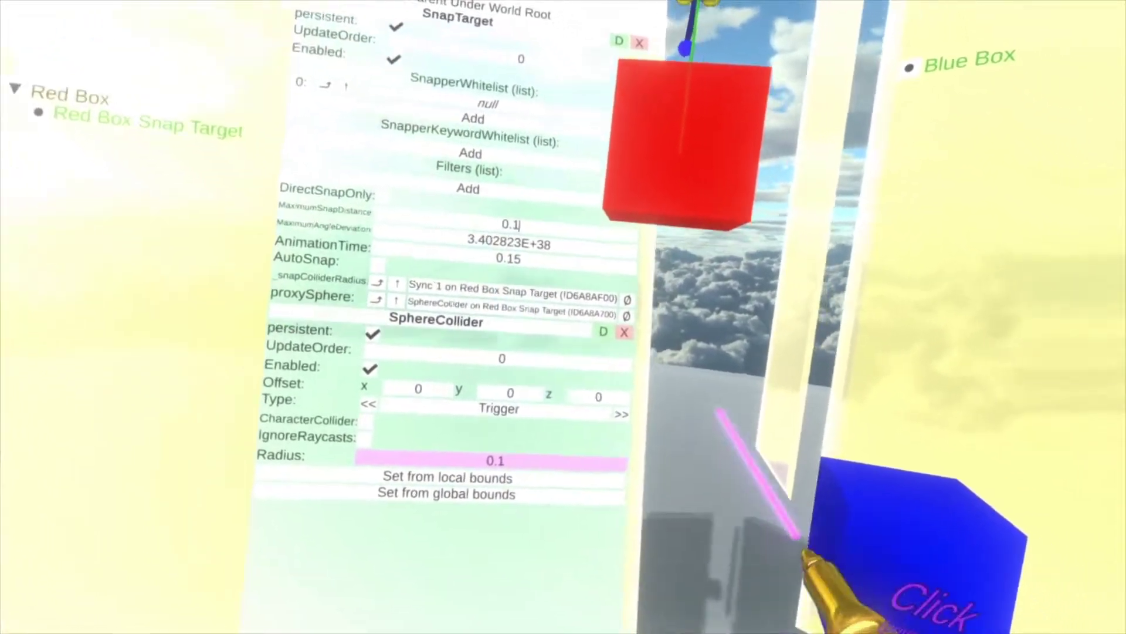
text(2.5)
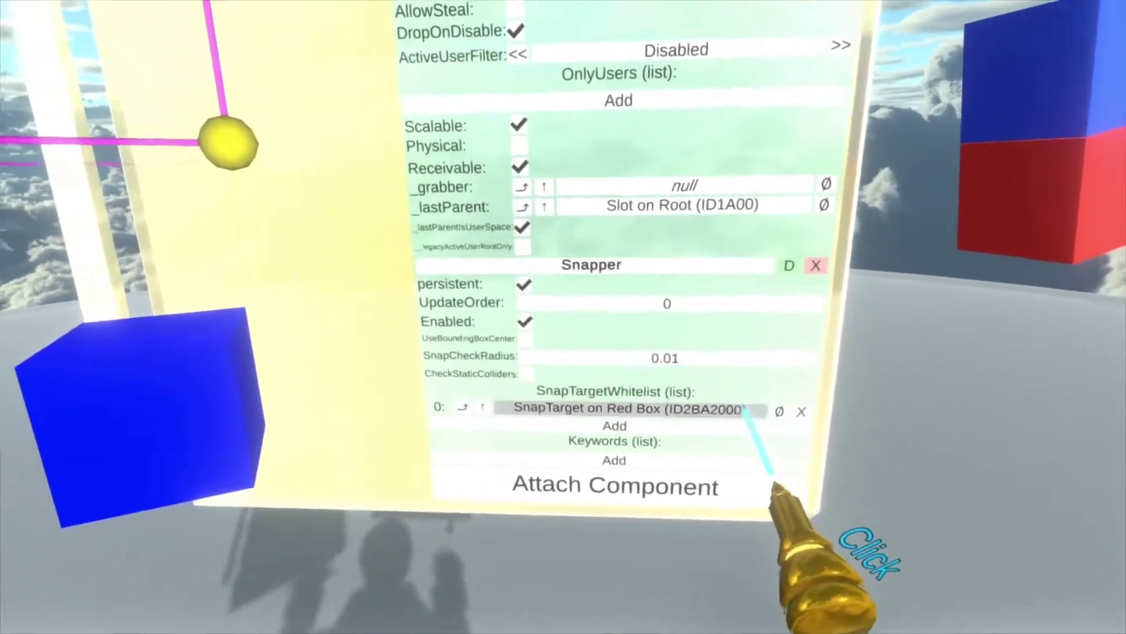
Step: Whitelist Blue Box's Snapper and the new SnapTarget in each other, replacing Red Box's SnapTarget, and test the snapping with the blue box
click(779, 412)
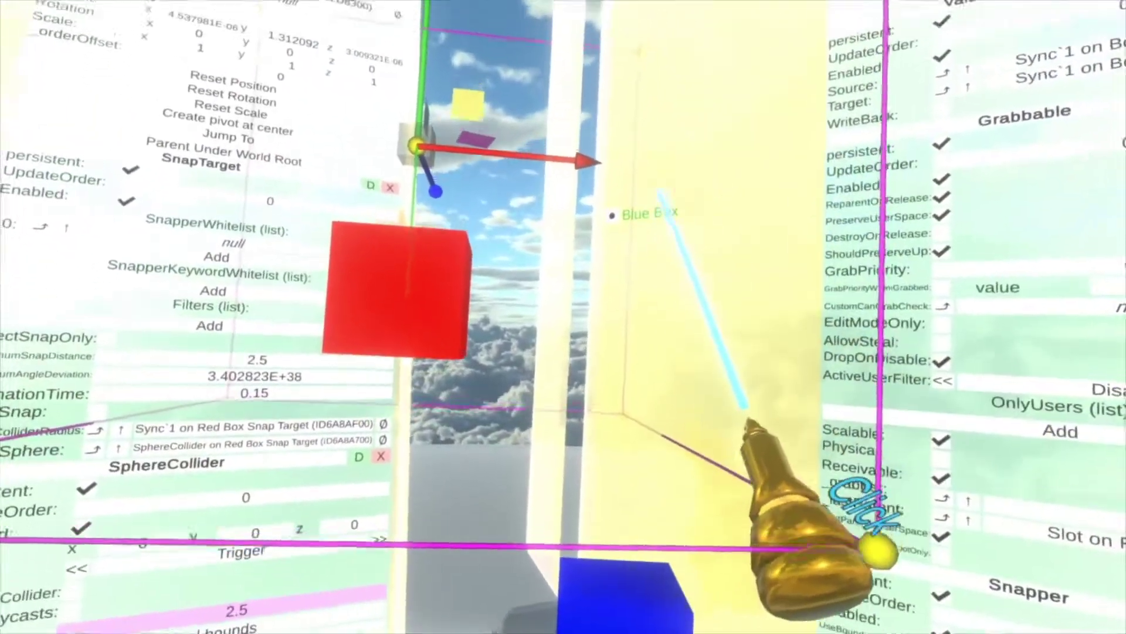
drag(597, 243, 530, 311)
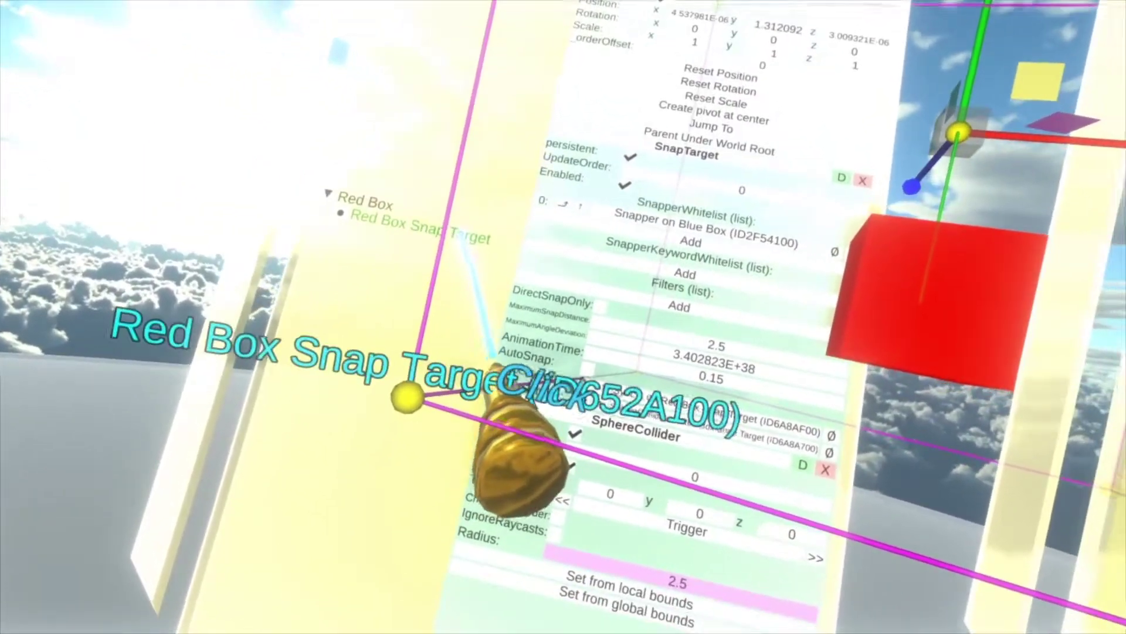
drag(460, 230, 654, 334)
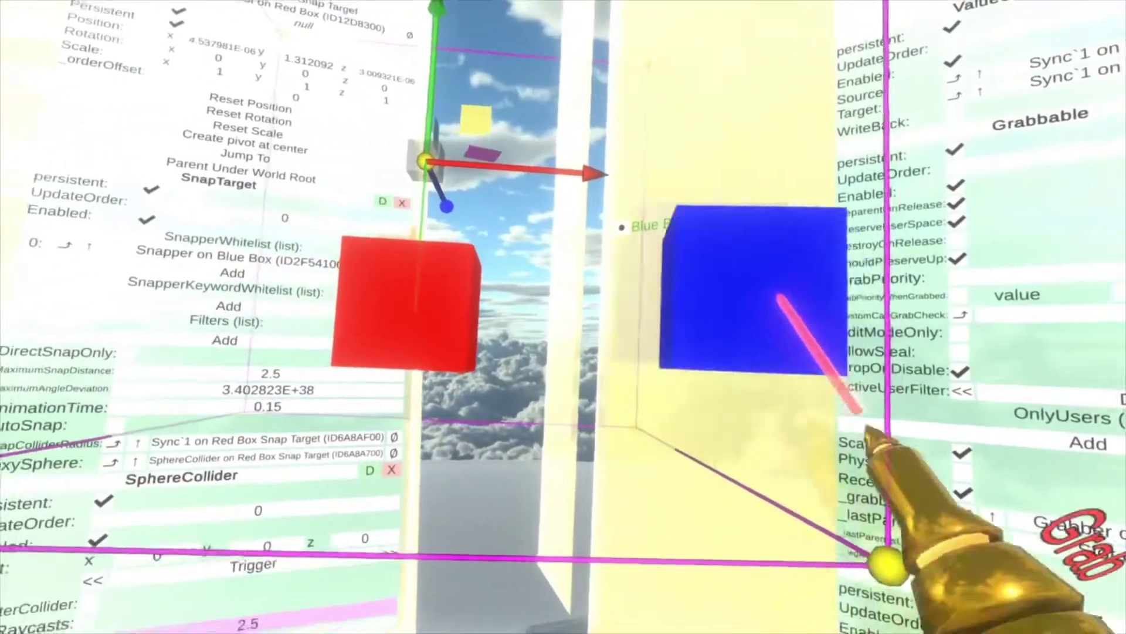
drag(781, 298, 631, 49)
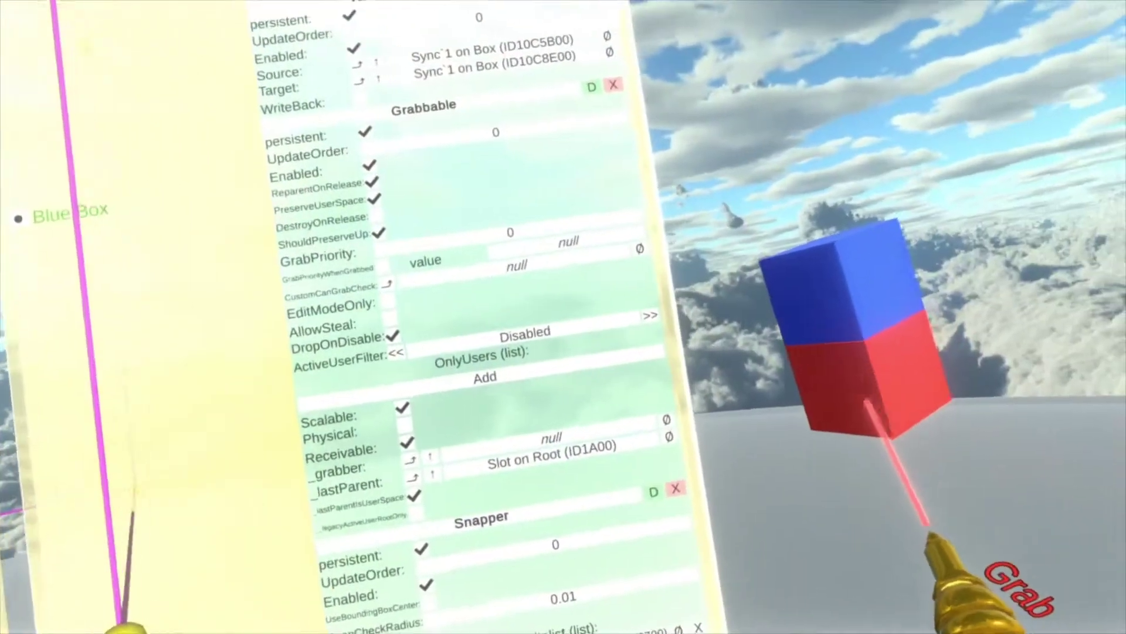
drag(839, 372, 625, 302)
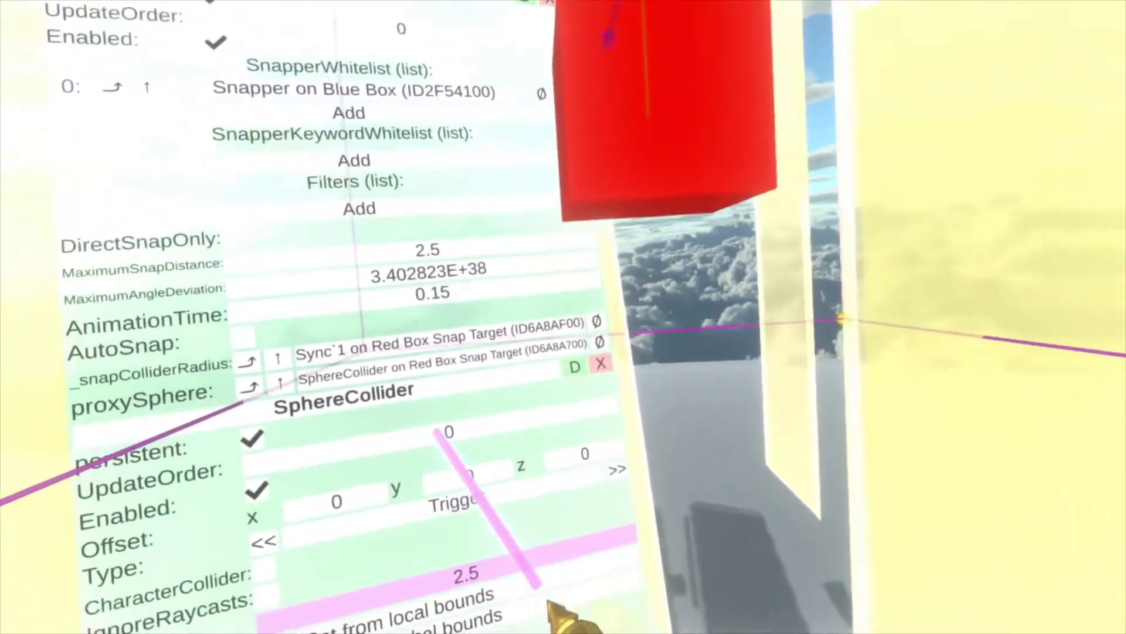
Step: Set the SnapTarget's AnimationTime to 2 and move the blue box to test the slower snap
key(BackSpace)
key(BackSpace)
key(BackSpace)
key(BackSpace)
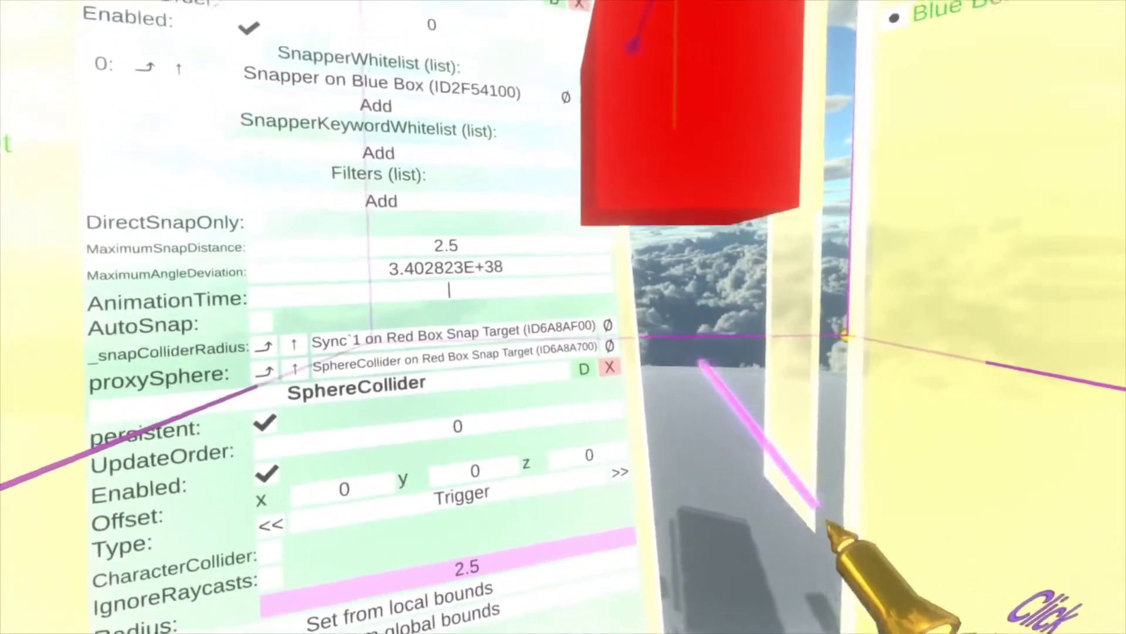
text(2)
key(Return)
drag(798, 210, 596, 287)
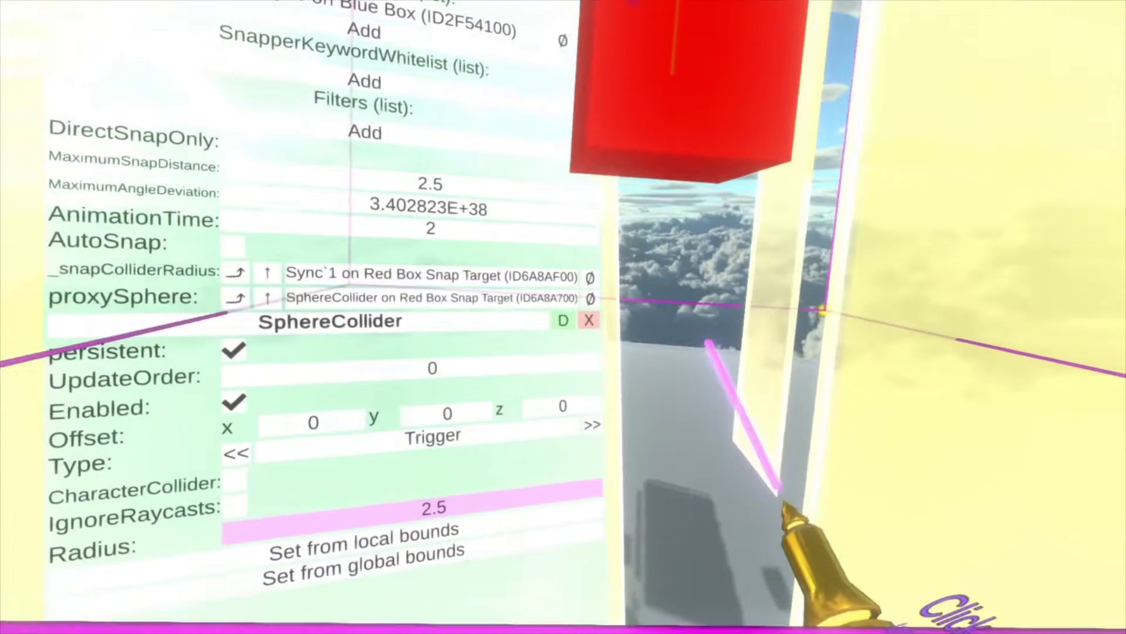
Step: Restore the SnapTarget's AnimationTime to 0.15
key(BackSpace)
text(0.)
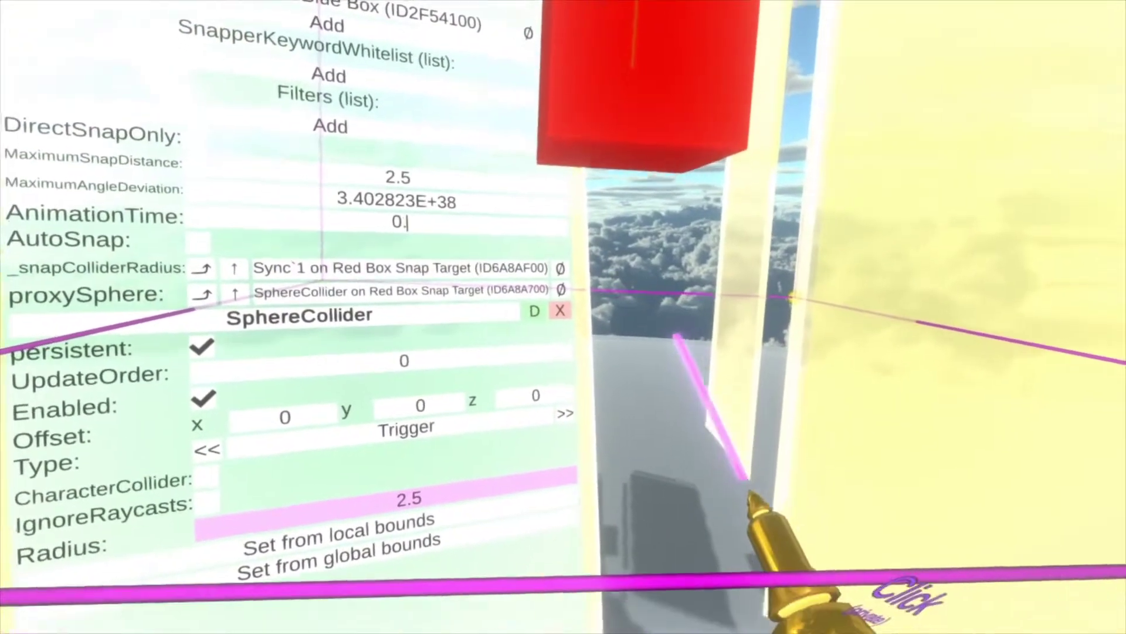
text(15)
key(Return)
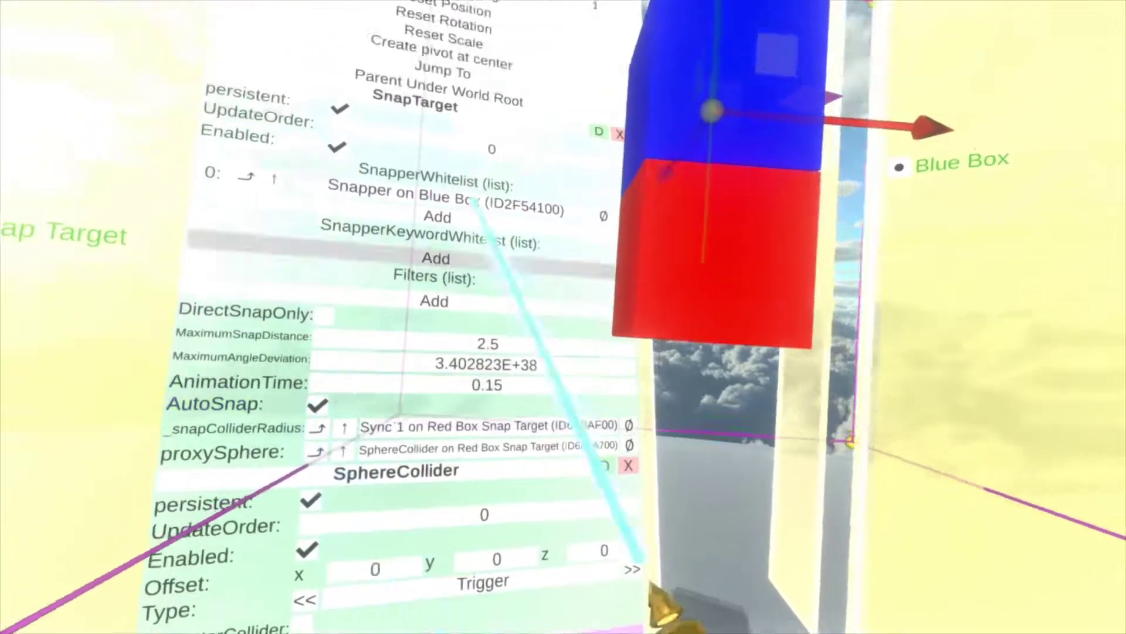
Step: Pull the snapped blue box away from the red box to test the SnapTarget's AutoSnap option
drag(713, 158, 821, 127)
drag(736, 118, 777, 44)
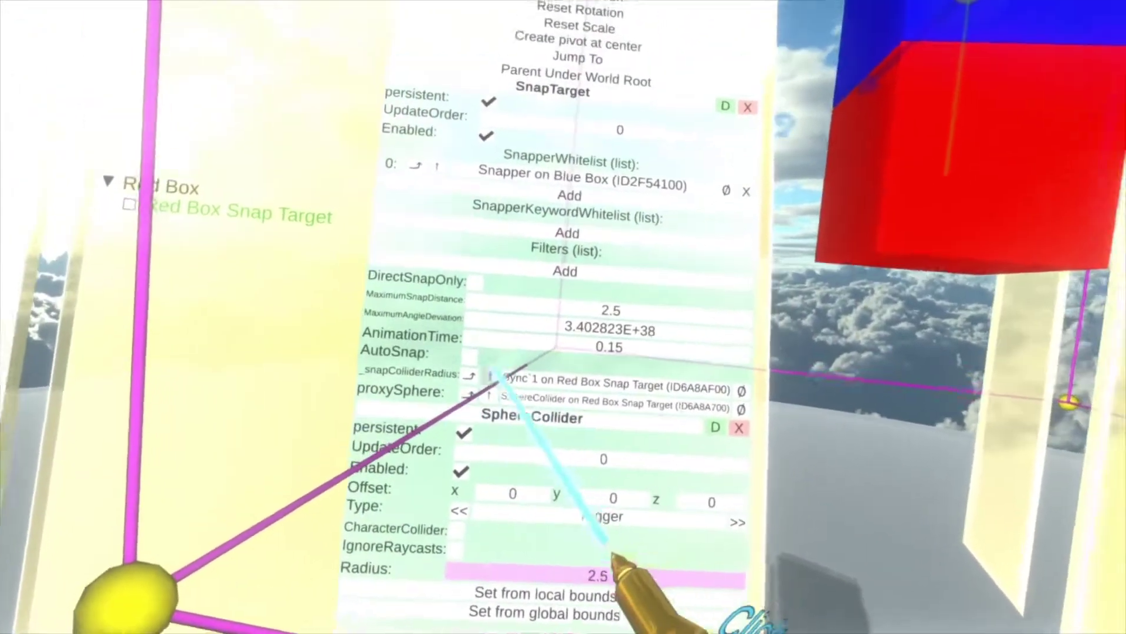
Step: Rotate the Red Box Snap Target to about -42 degrees on Y and move the blue box to test its snapping
click(539, 333)
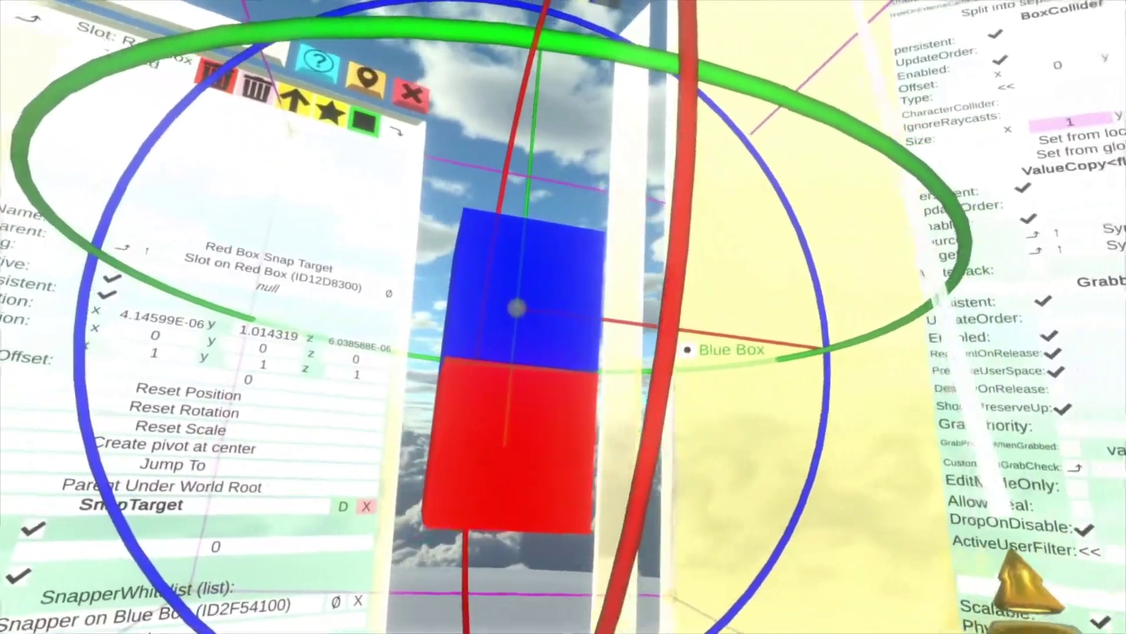
drag(962, 105, 997, 264)
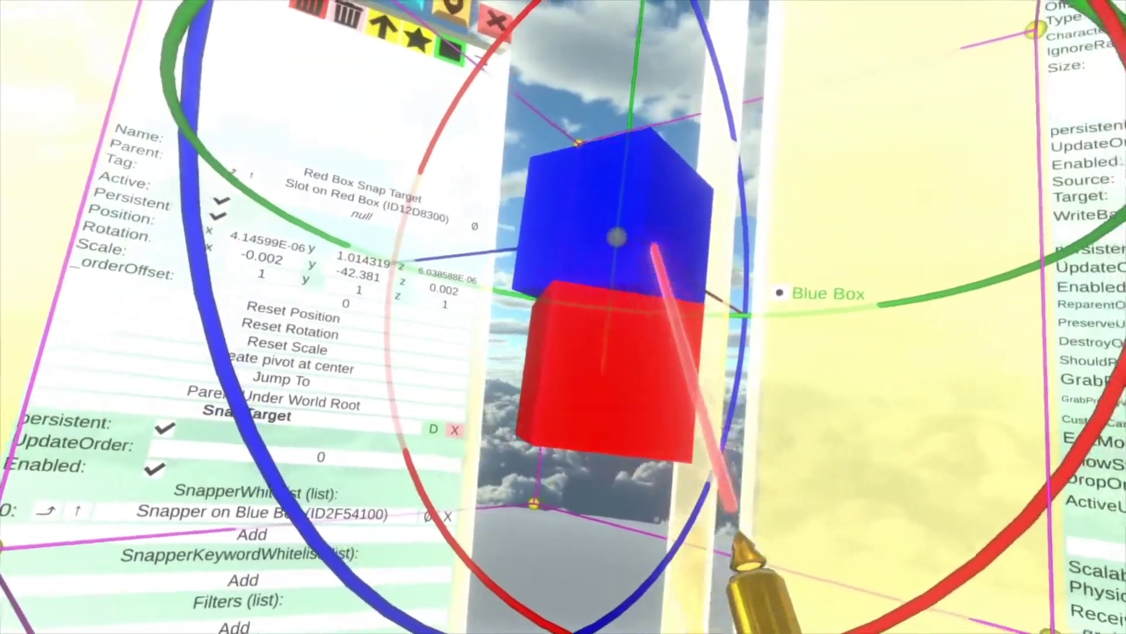
drag(654, 247, 962, 82)
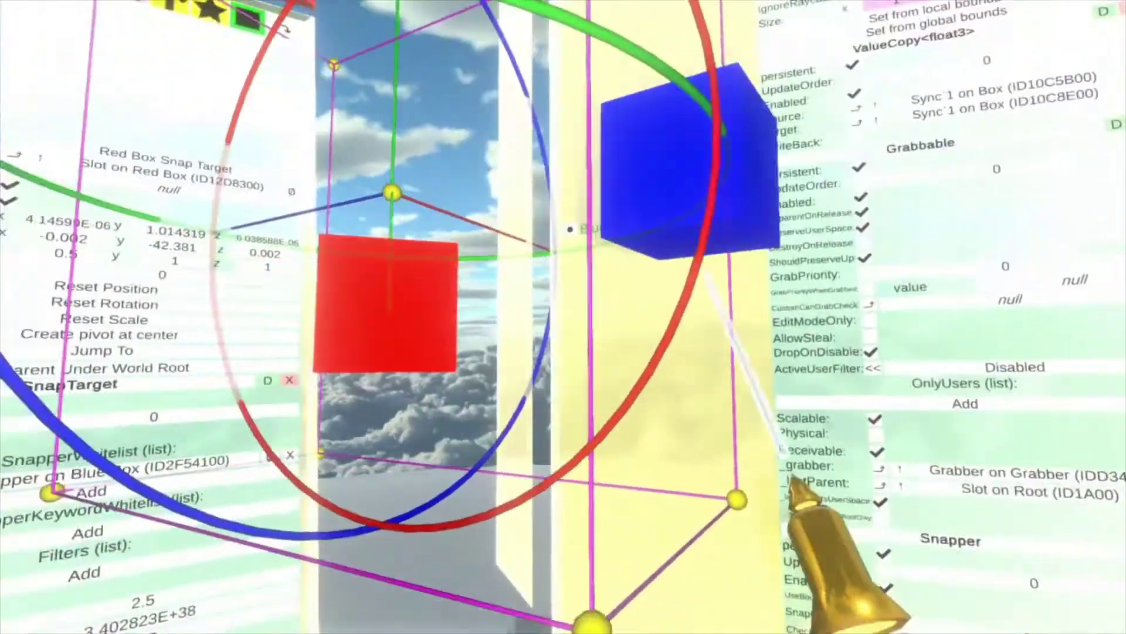
drag(707, 275, 763, 243)
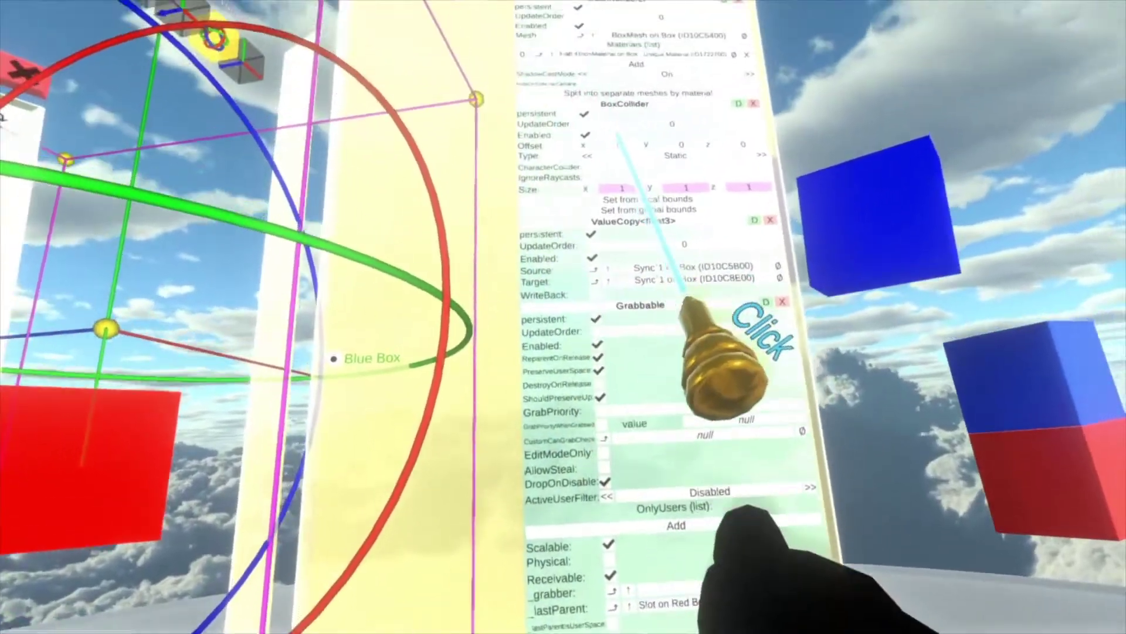
Step: Resize the blue box freehand and snap it onto the Red Box Snap Target
drag(617, 134, 663, 461)
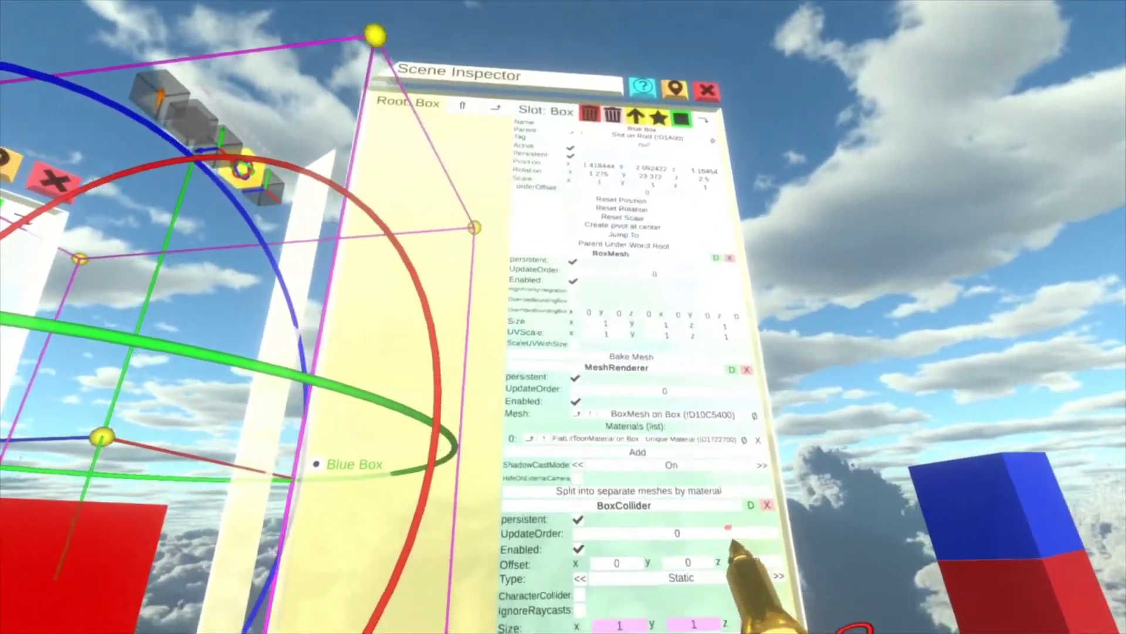
click(611, 254)
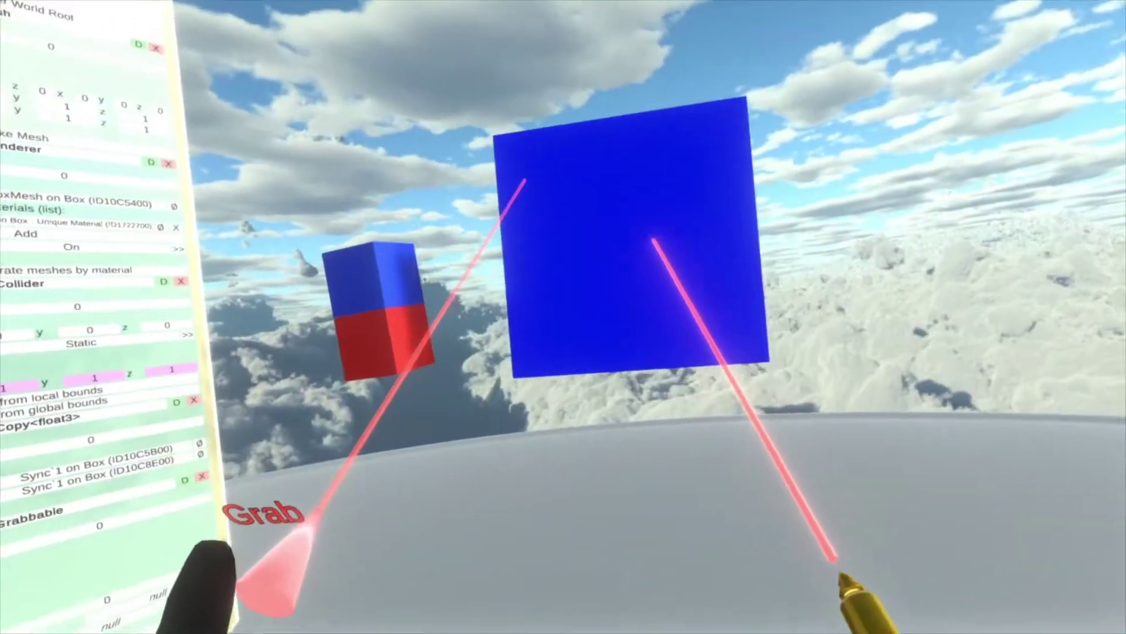
drag(654, 239, 602, 218)
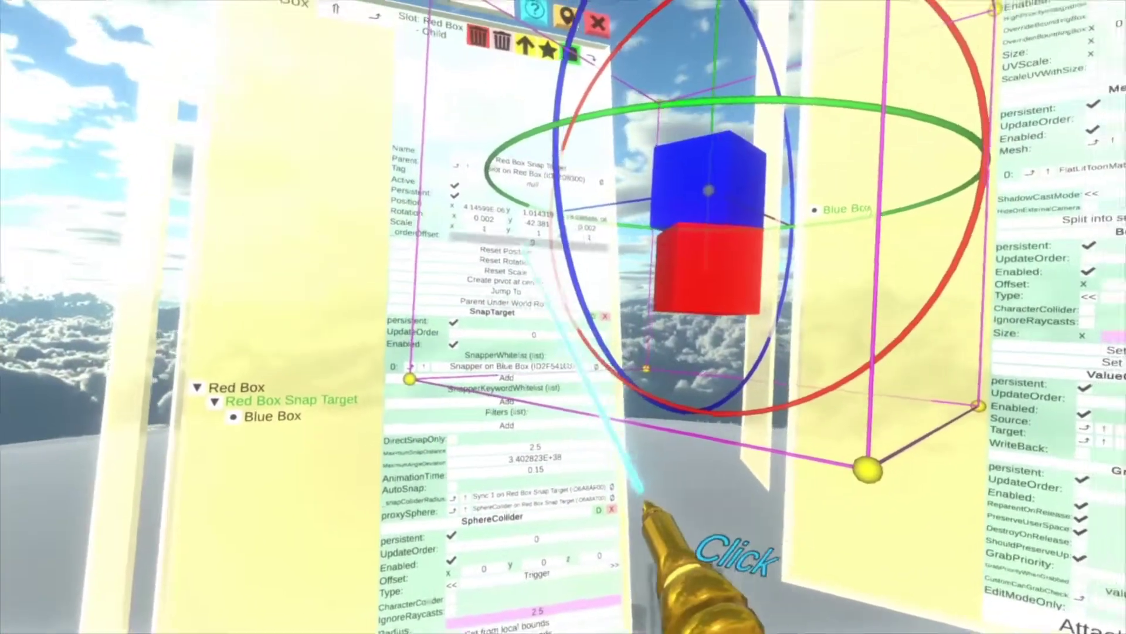
Step: Reset the Red Box Snap Target's rotation and remove Blue Box's Snapper from its SnapperWhitelist
click(493, 259)
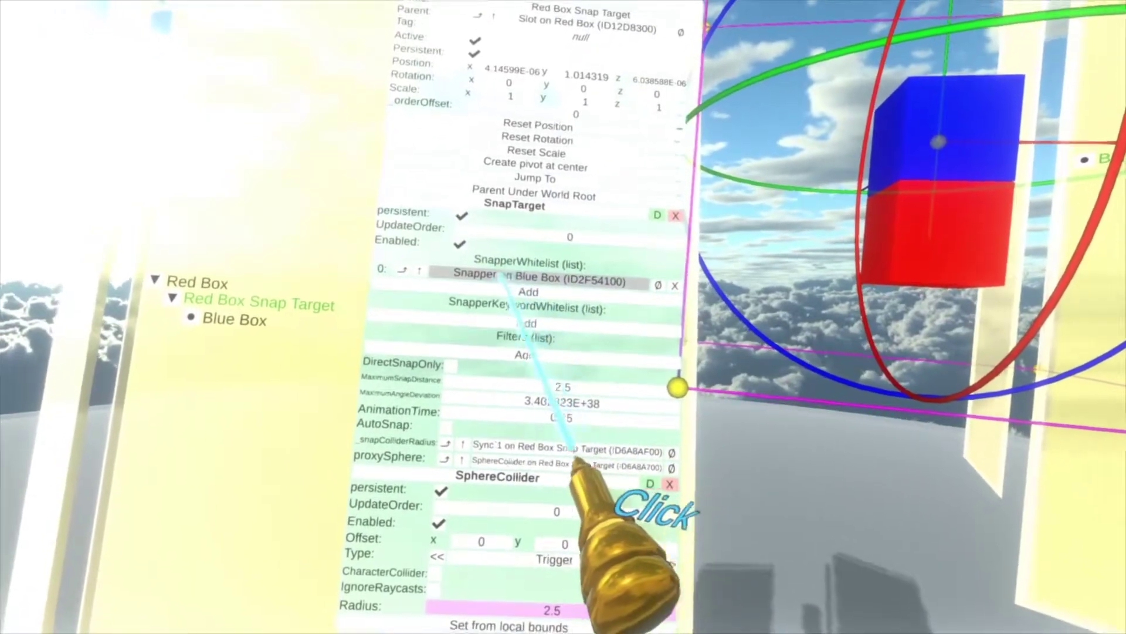
click(685, 283)
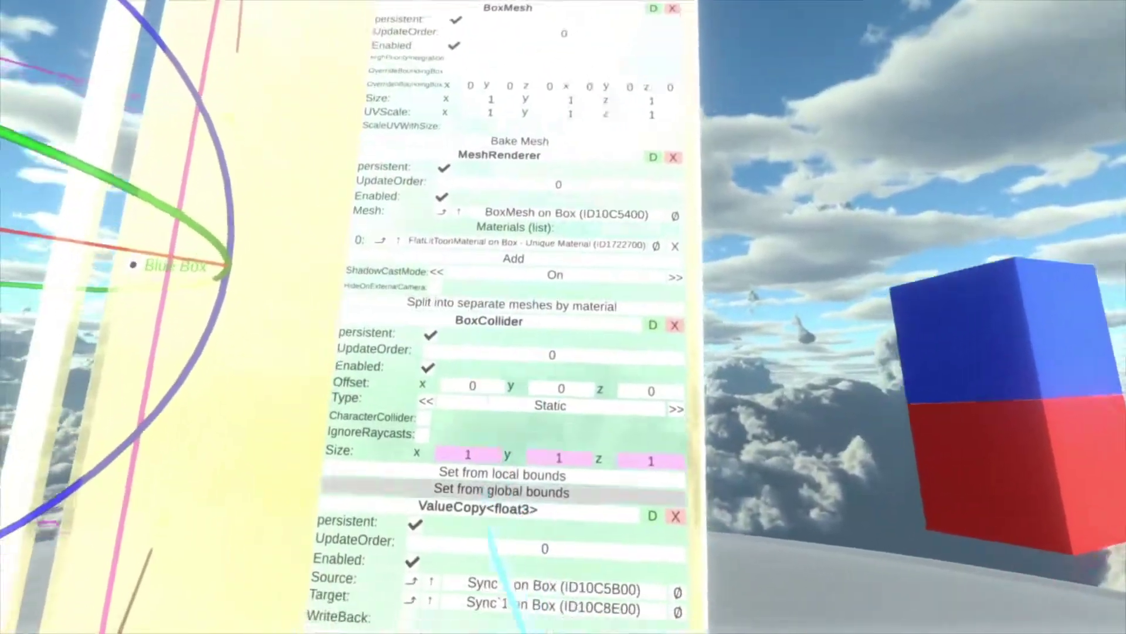
drag(496, 499, 589, 136)
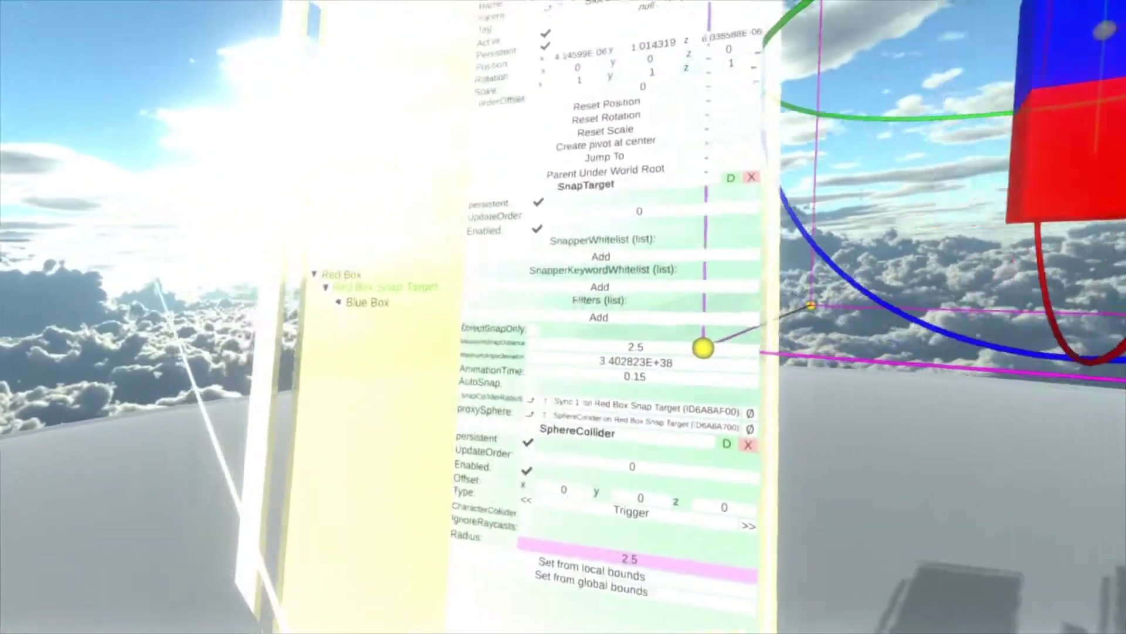
Step: Add the keyword "bb" to the SnapperKeywordWhitelist of the Red Box Snap Target's SnapTarget
click(646, 418)
click(500, 291)
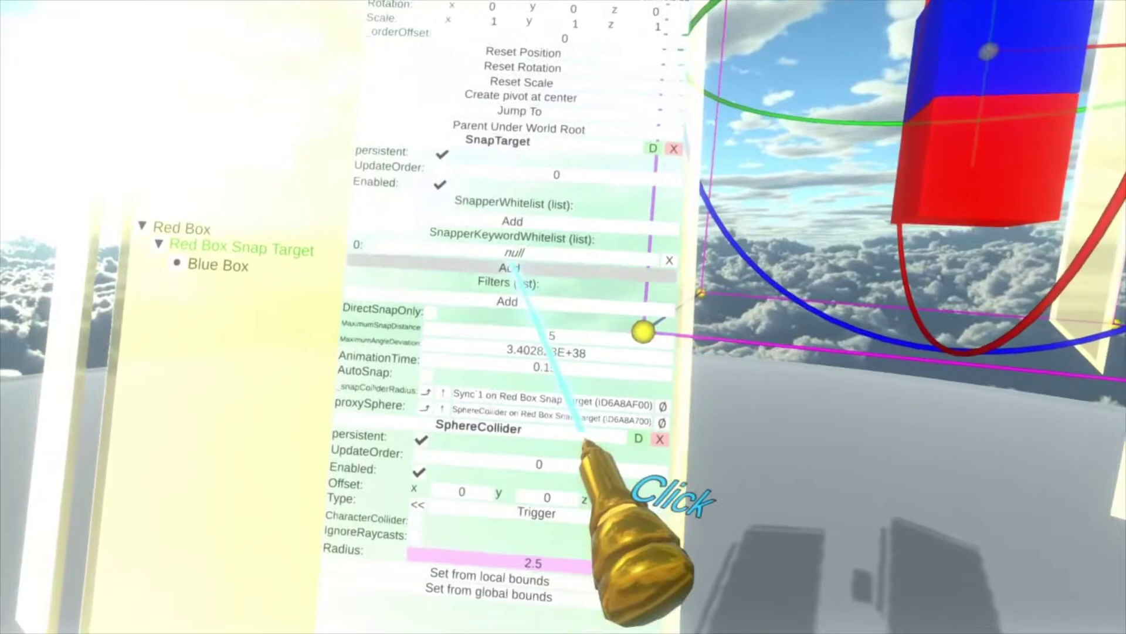
text(bb)
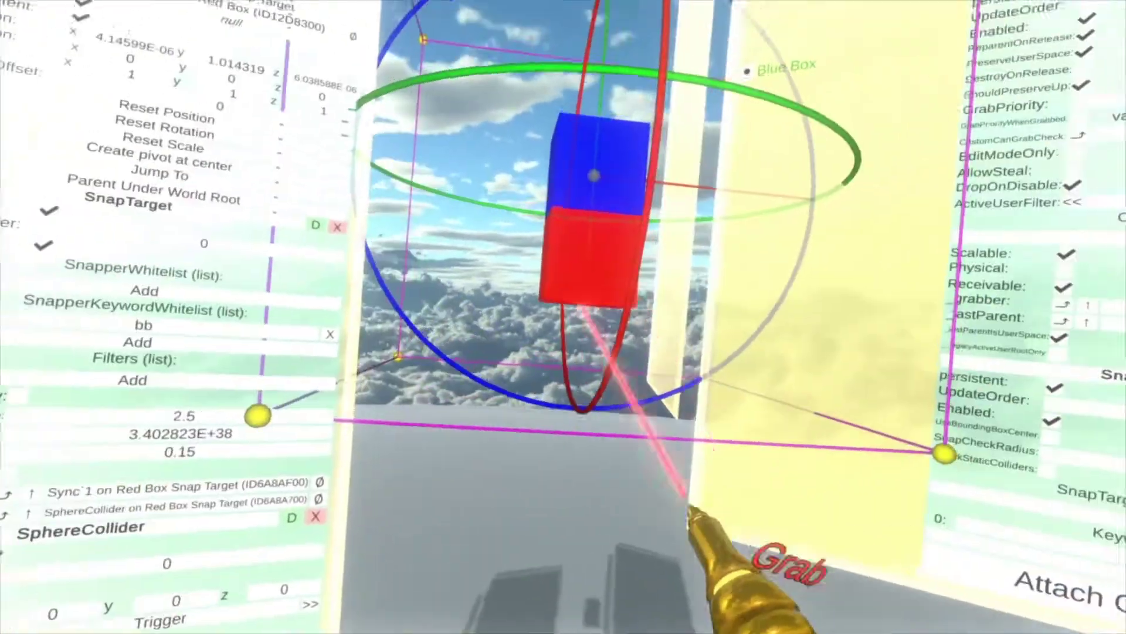
Step: Pull the blue box off the red box, hold it clear of the inspectors and duplicate it
drag(595, 176, 440, 365)
right_click(512, 286)
scroll(634, 528, up, 3)
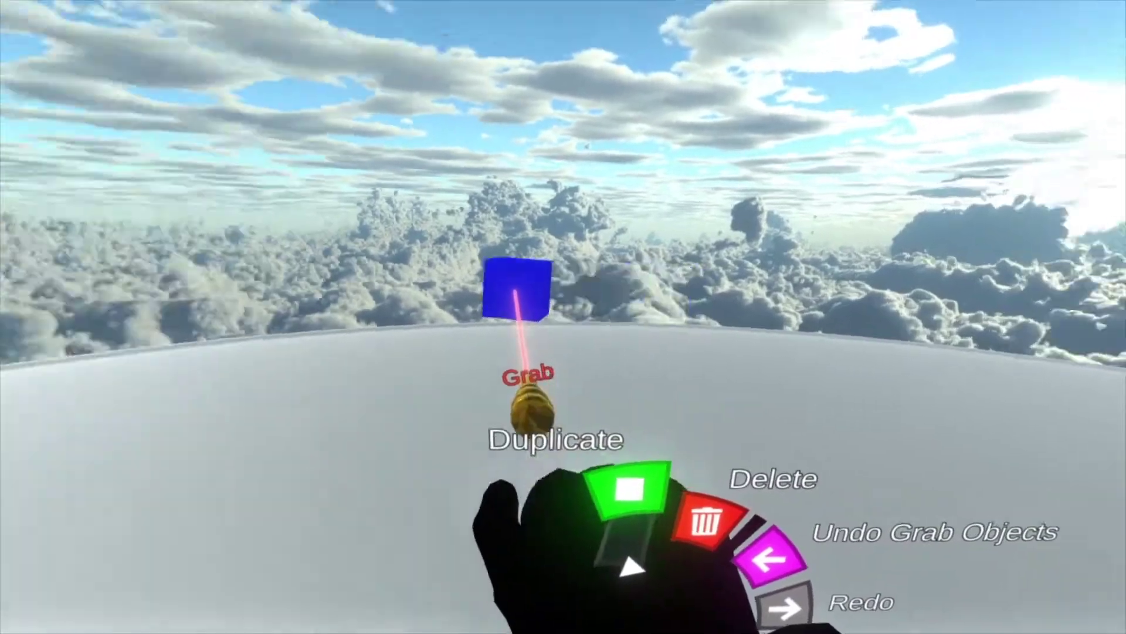
click(629, 489)
click(629, 489)
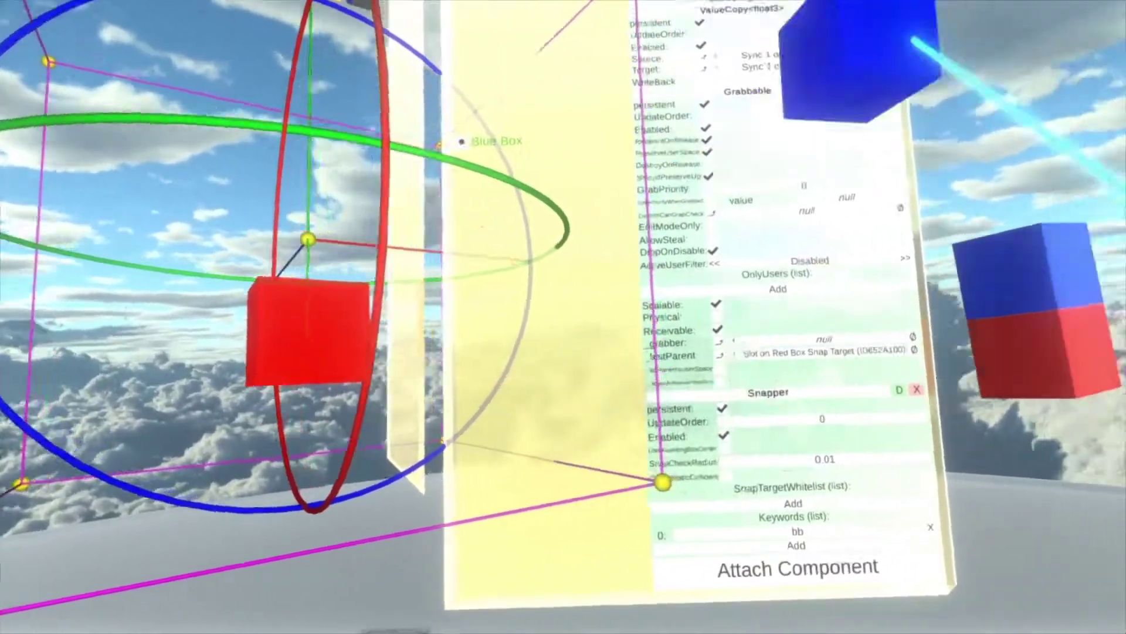
Step: Move the blue boxes onto the Red Box Snap Target to test whether copies sharing the keyword snap
drag(914, 40, 1068, 139)
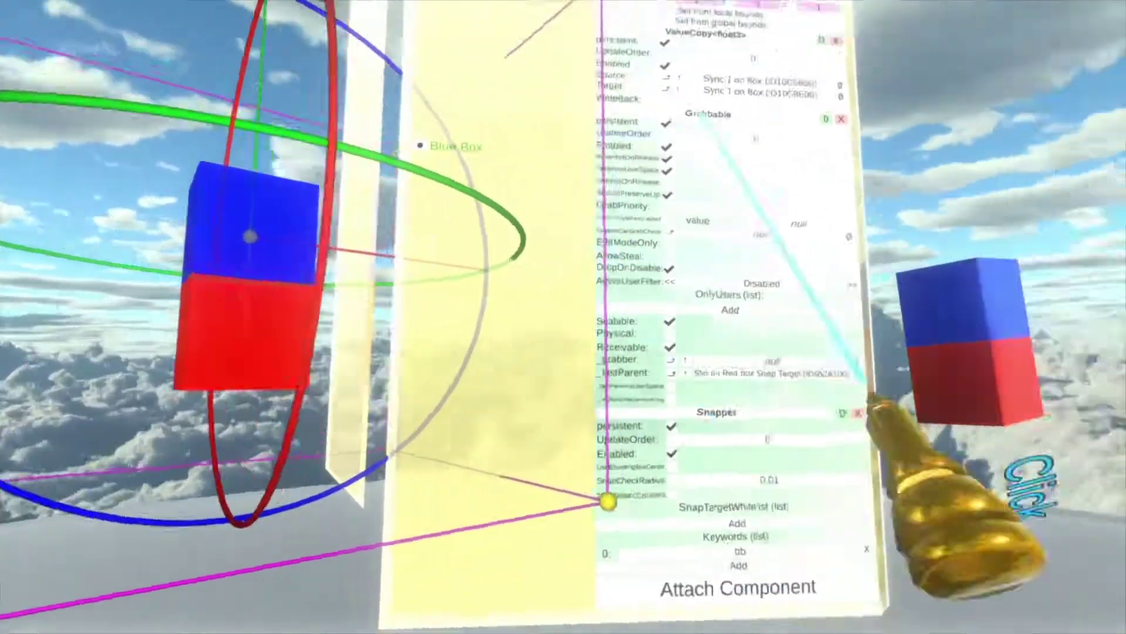
drag(968, 167, 421, 223)
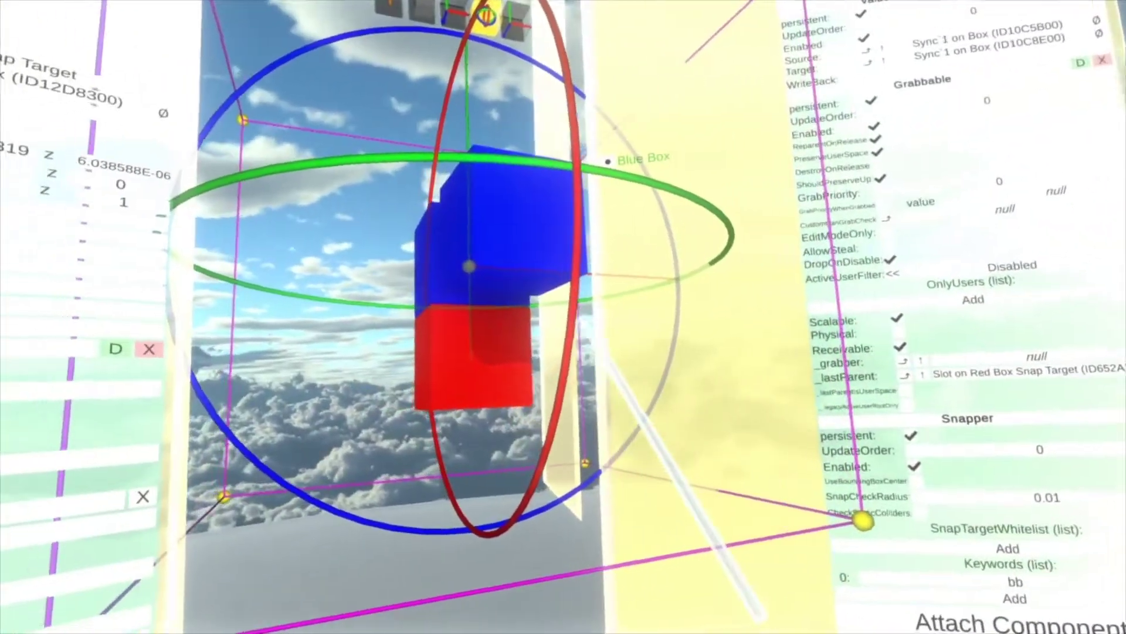
drag(519, 218, 595, 203)
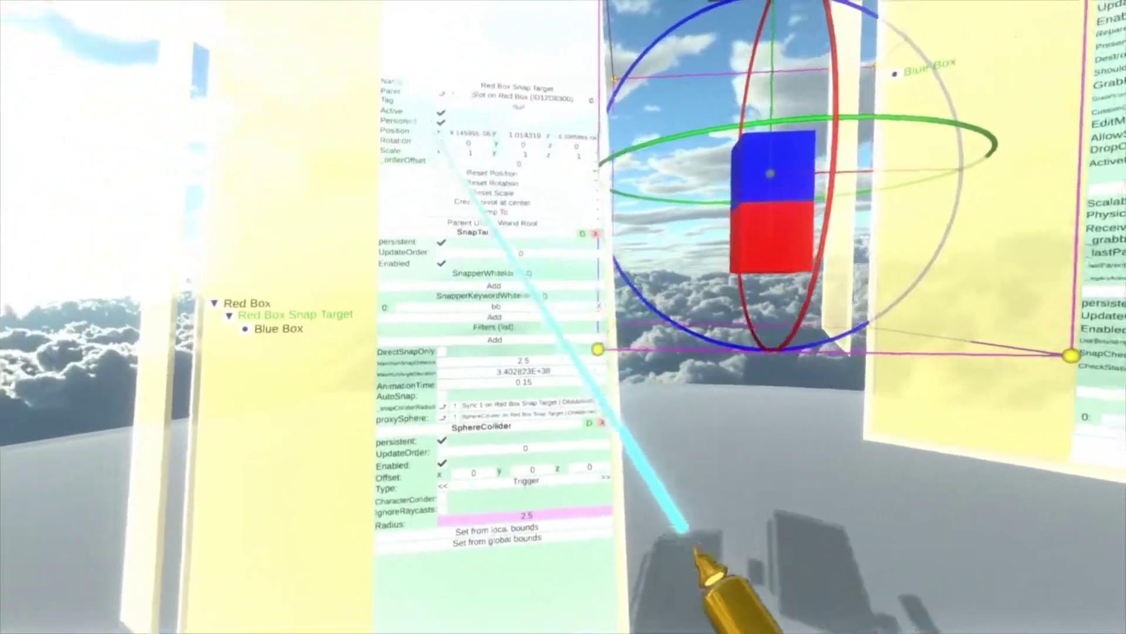
Step: Duplicate the Red Box slot twice, spread the copies out in a row and close the Red Box inspector
click(381, 281)
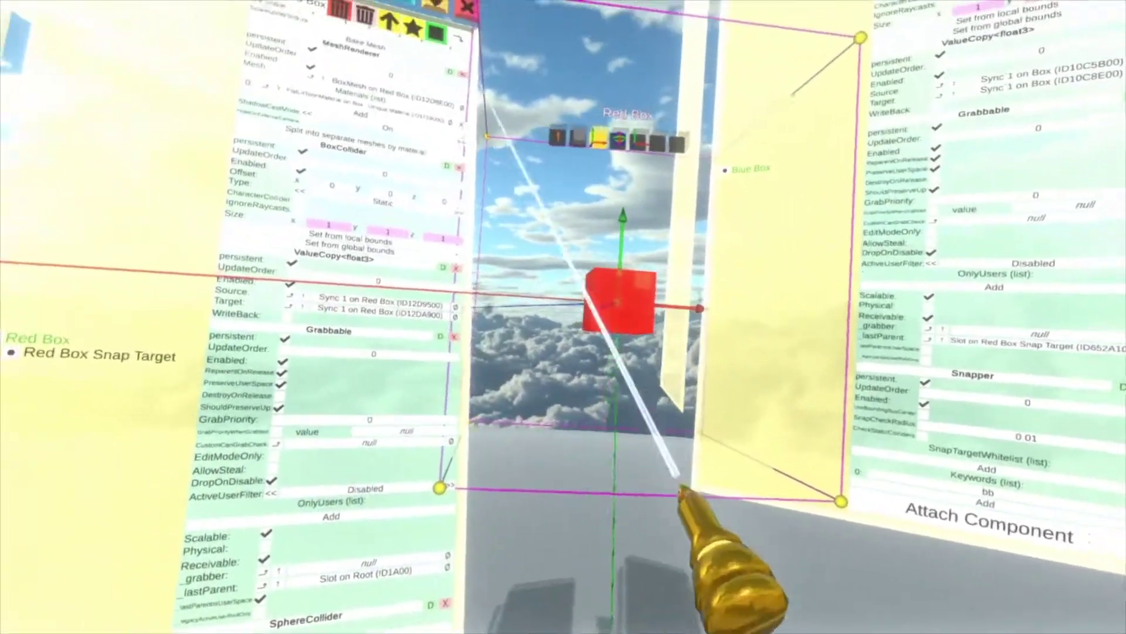
click(541, 115)
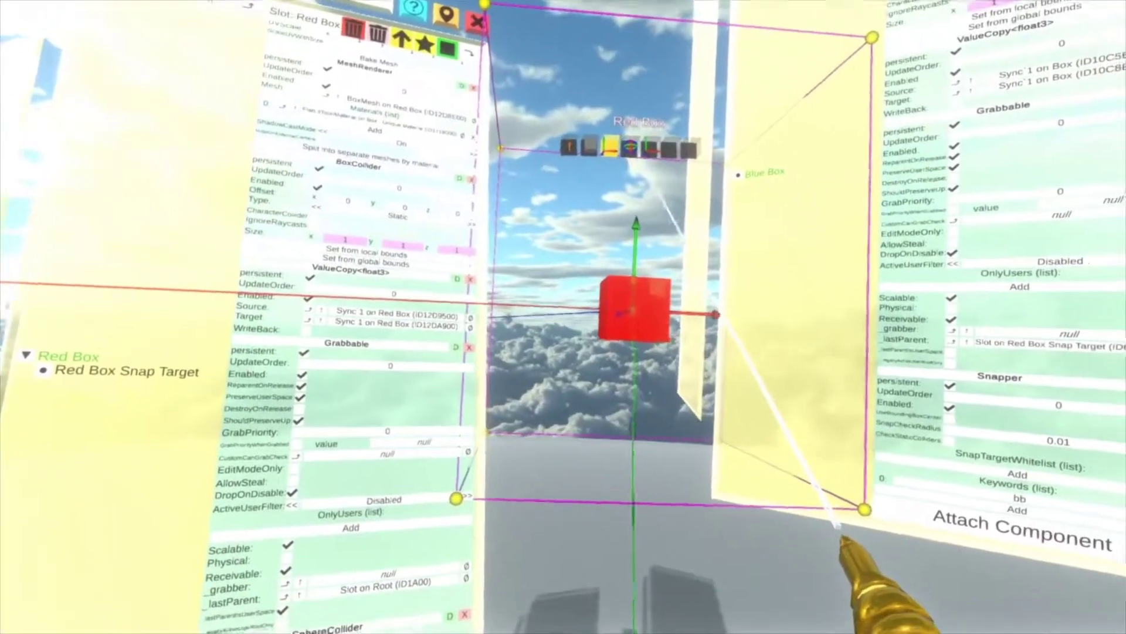
drag(633, 307, 567, 281)
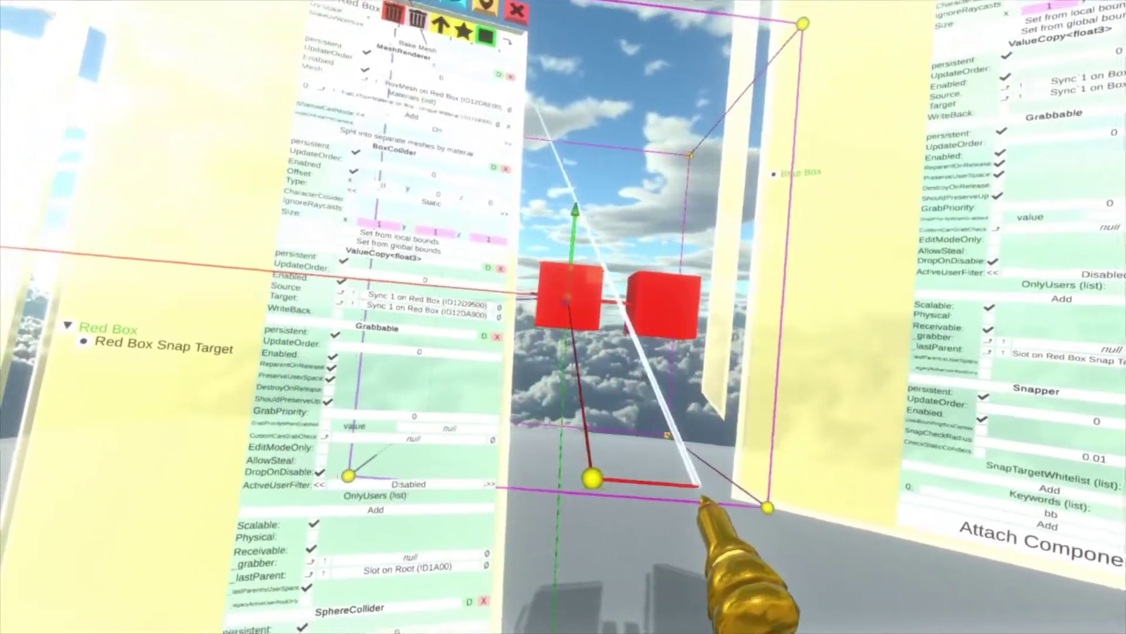
click(537, 109)
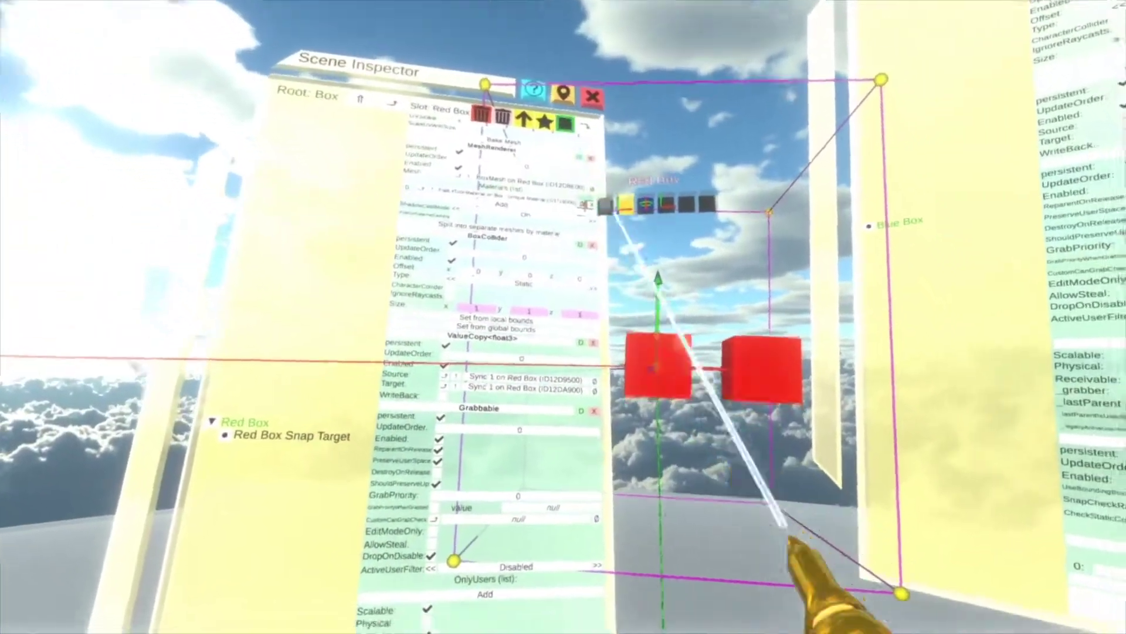
drag(616, 305, 513, 299)
click(495, 305)
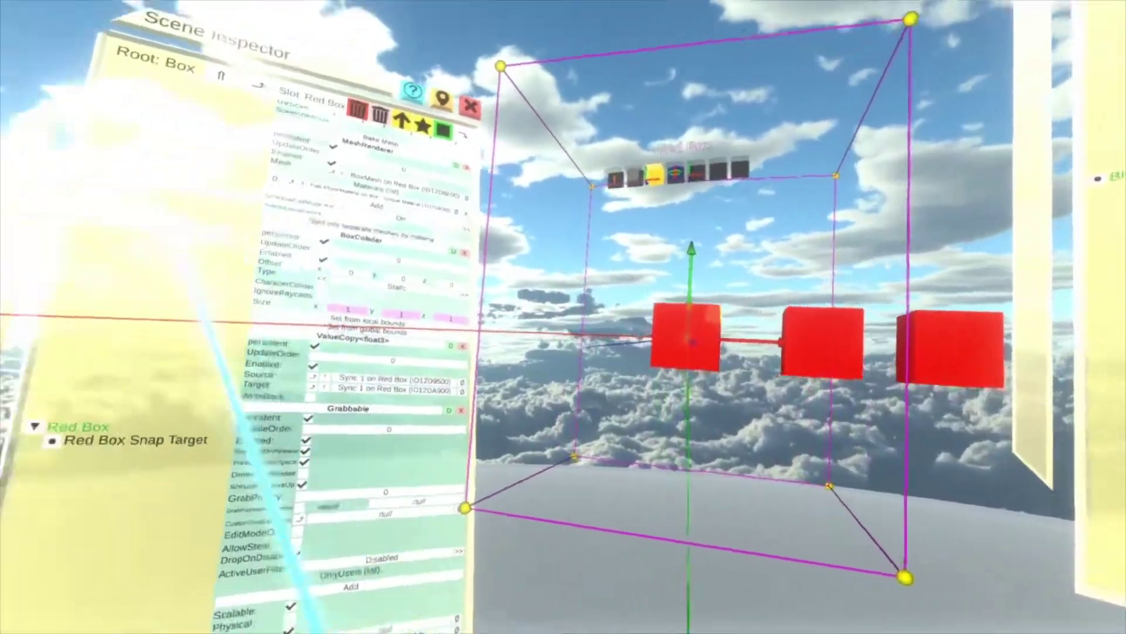
click(516, 440)
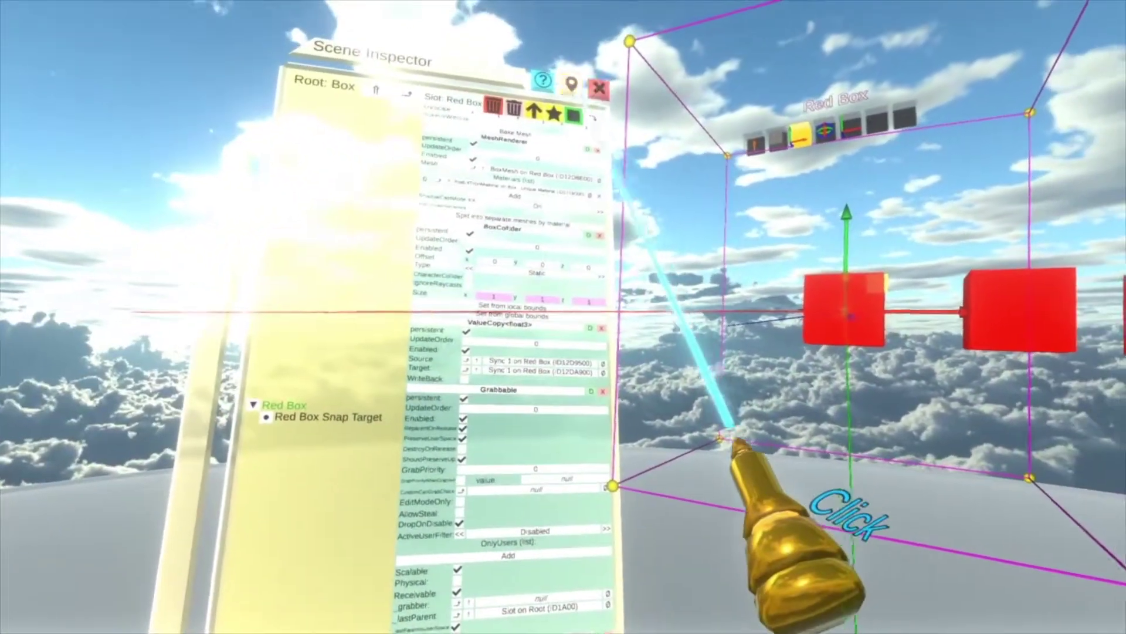
click(595, 76)
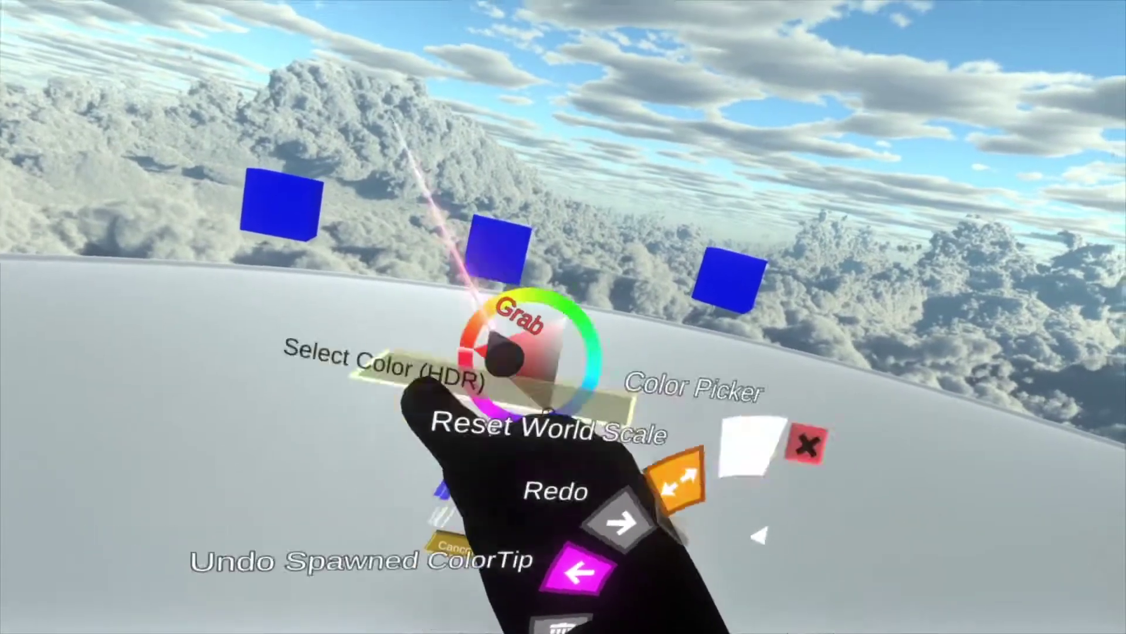
Step: Pick green and pink in the color picker and apply each color to a different blue box copy
click(492, 376)
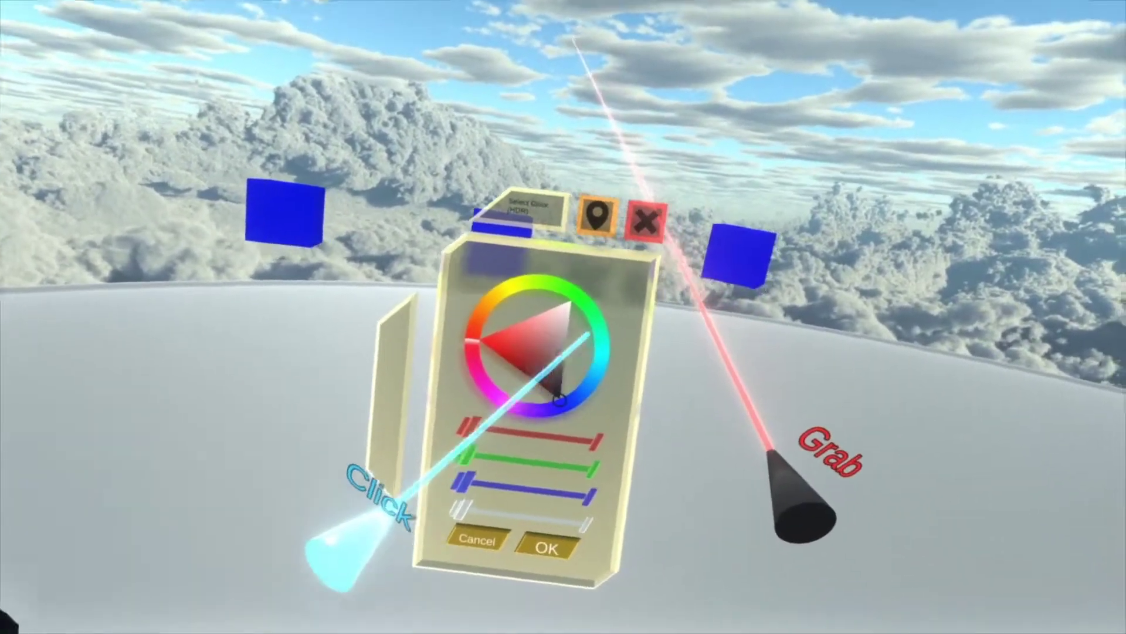
click(563, 288)
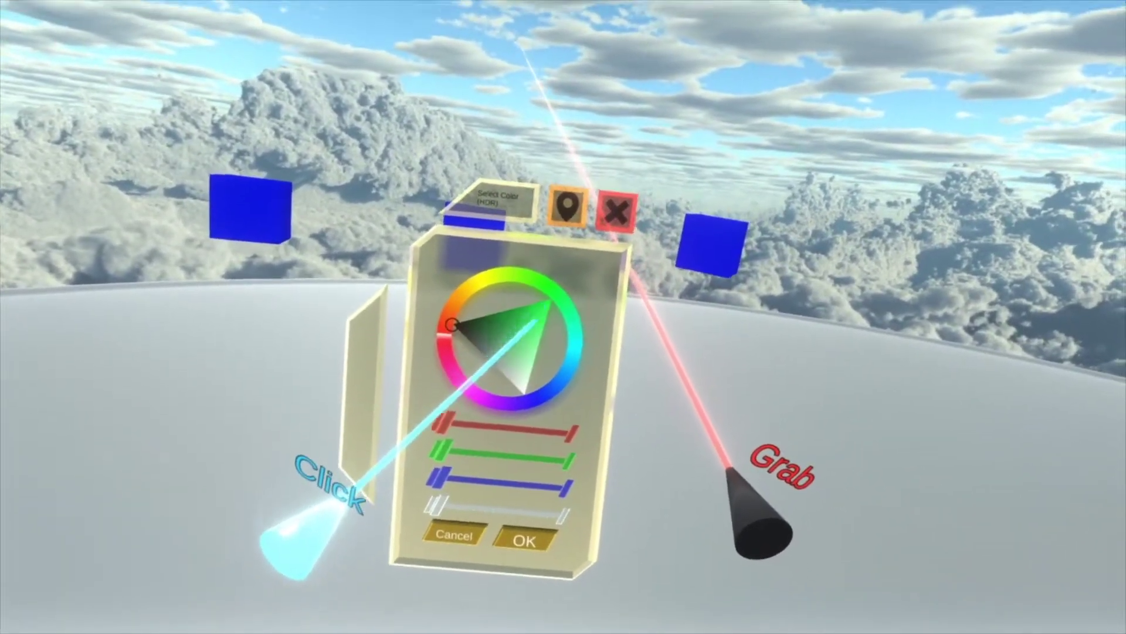
click(552, 308)
click(669, 305)
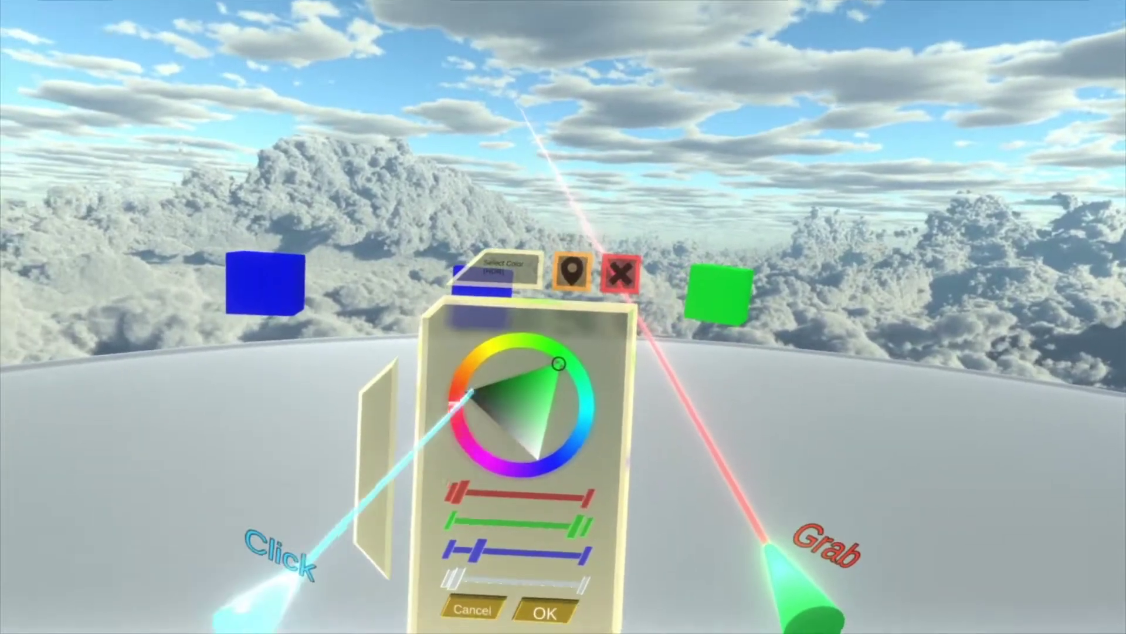
click(460, 428)
click(336, 302)
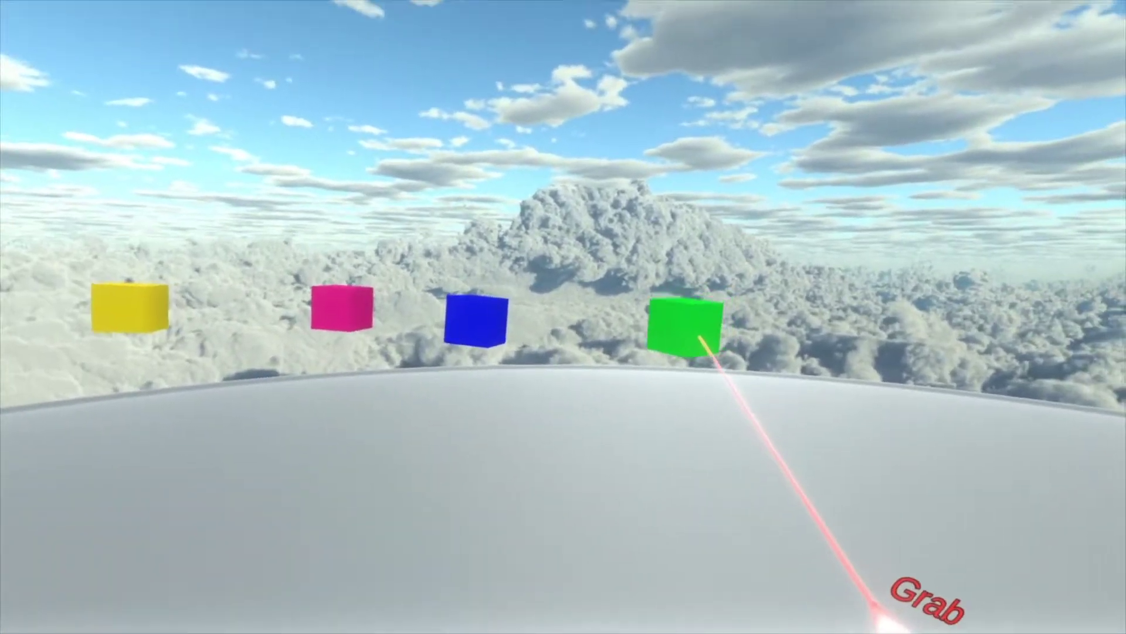
Step: Move the green, yellow and magenta boxes on and off the row of red boxes to test snapping with several targets
drag(700, 338, 637, 277)
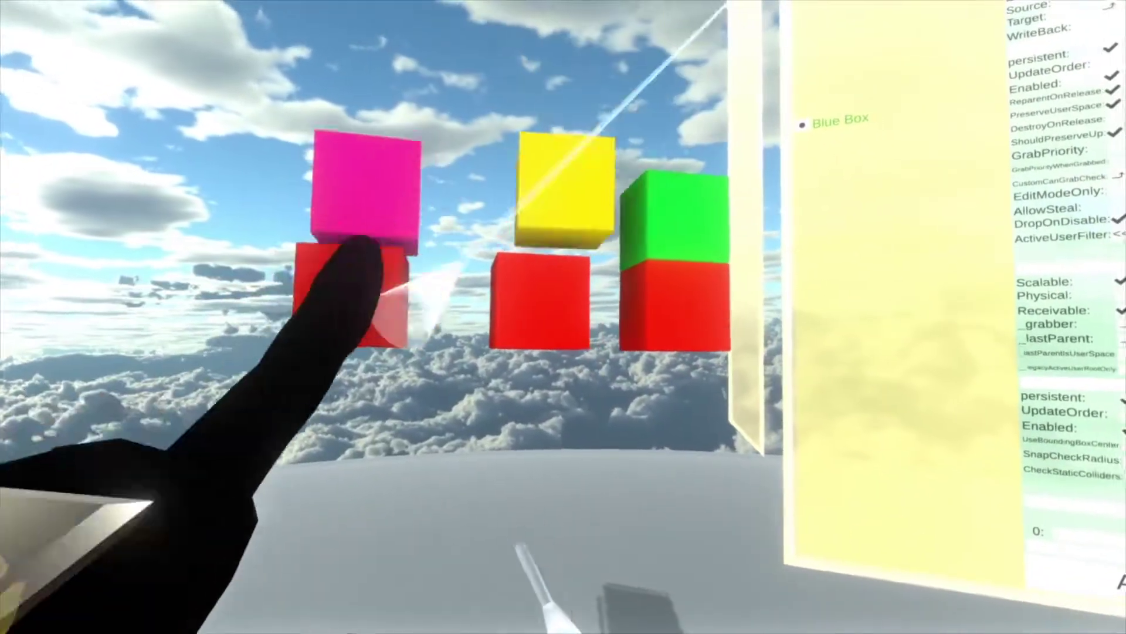
drag(692, 221, 477, 27)
drag(531, 194, 661, 151)
drag(478, 26, 652, 176)
drag(661, 151, 767, 25)
drag(645, 252, 589, 168)
drag(766, 26, 729, 25)
drag(588, 168, 619, 239)
drag(729, 25, 719, 34)
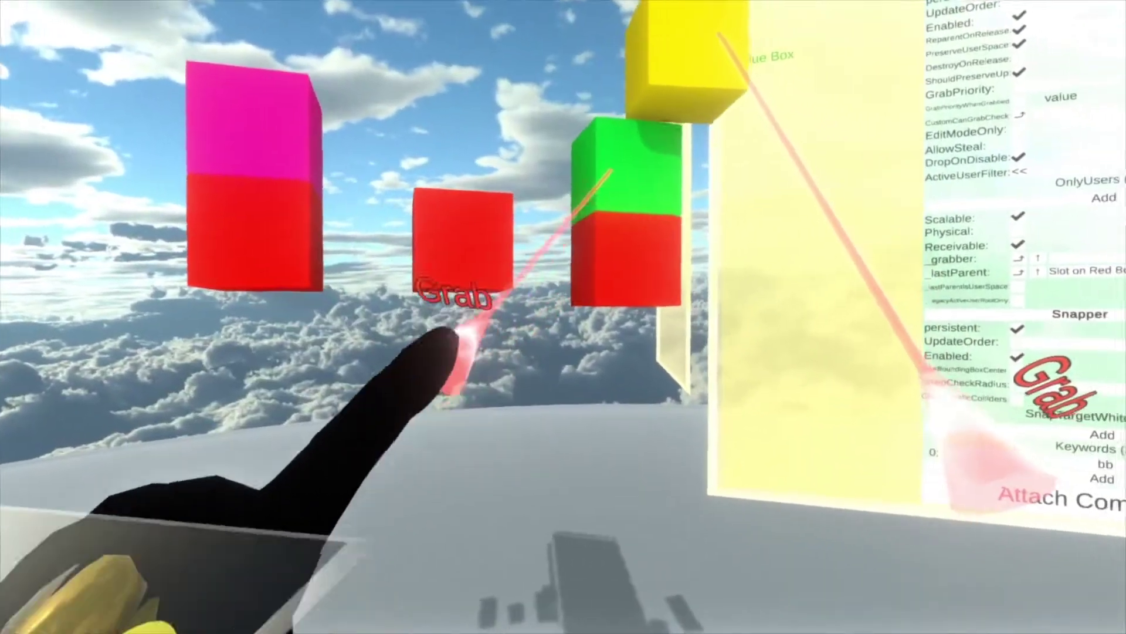
drag(610, 171, 440, 118)
drag(721, 34, 671, 83)
drag(440, 118, 511, 161)
drag(671, 83, 727, 158)
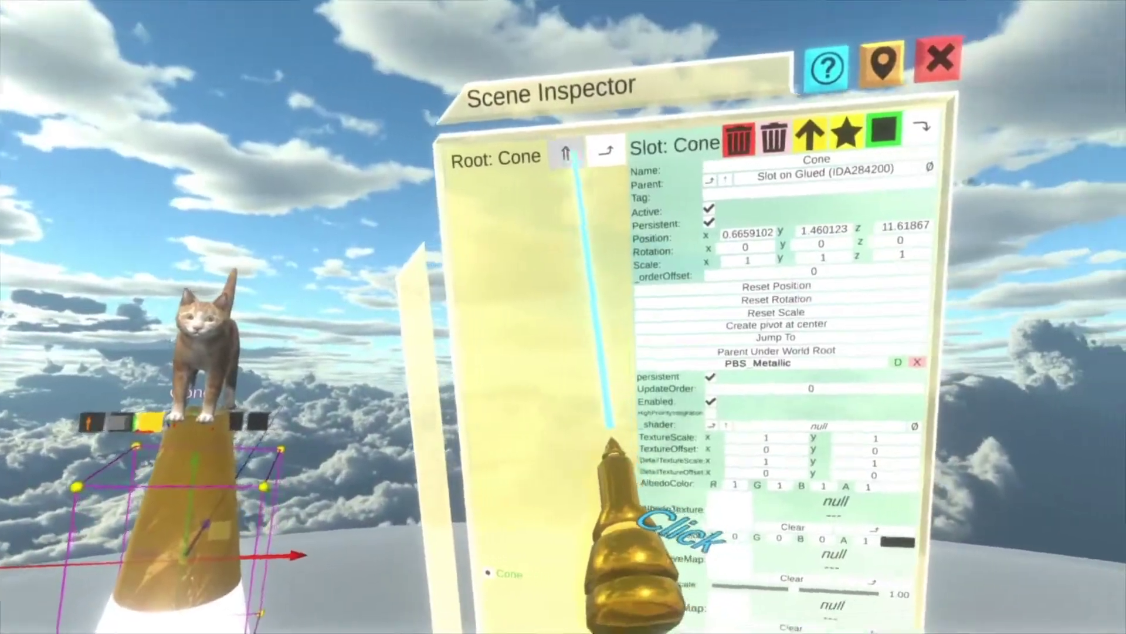
Step: Bring up the parent slots of the cone and the cat model in the inspectors and create a parent slot for Gato.obj
click(572, 113)
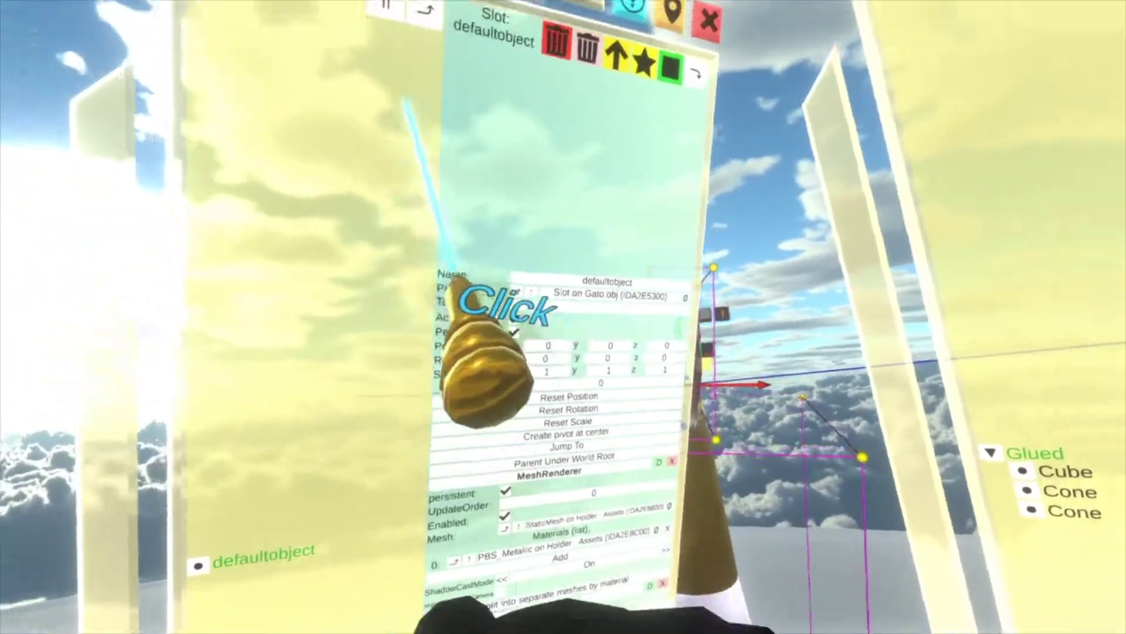
click(437, 51)
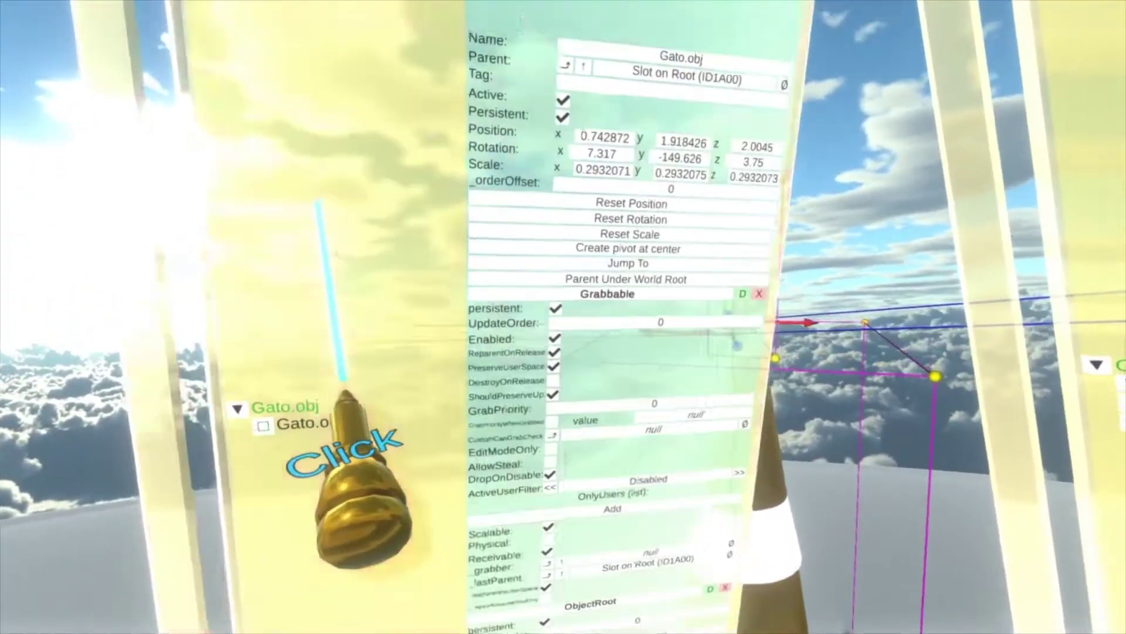
drag(340, 357, 680, 294)
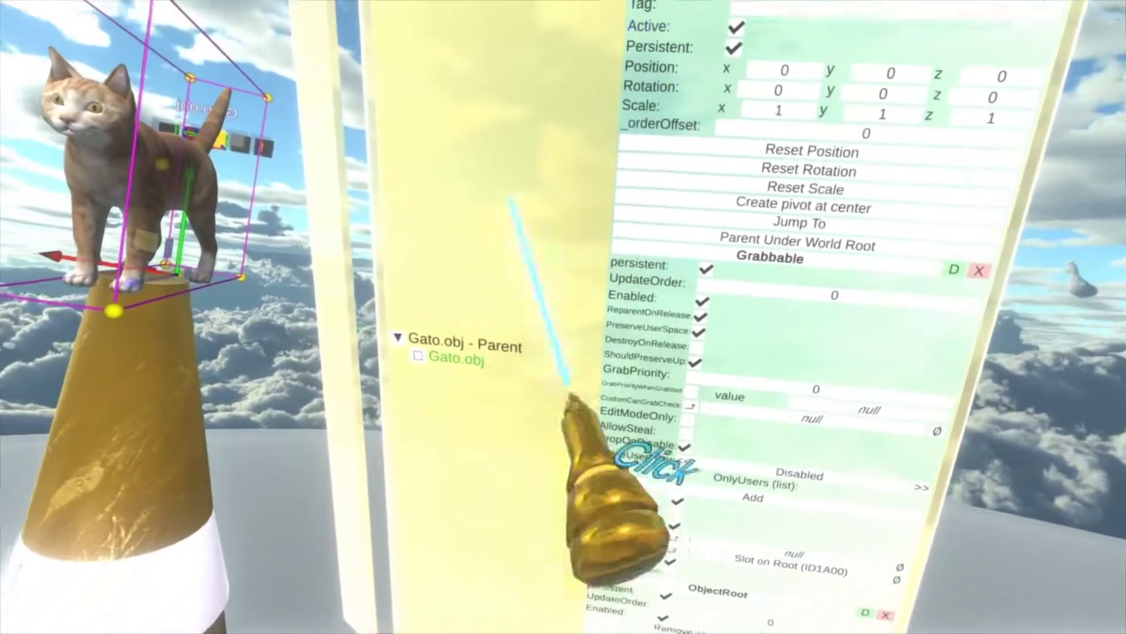
Step: Rename Gato.obj's parent slot to "st" and attach a SnapTarget component to it
click(498, 346)
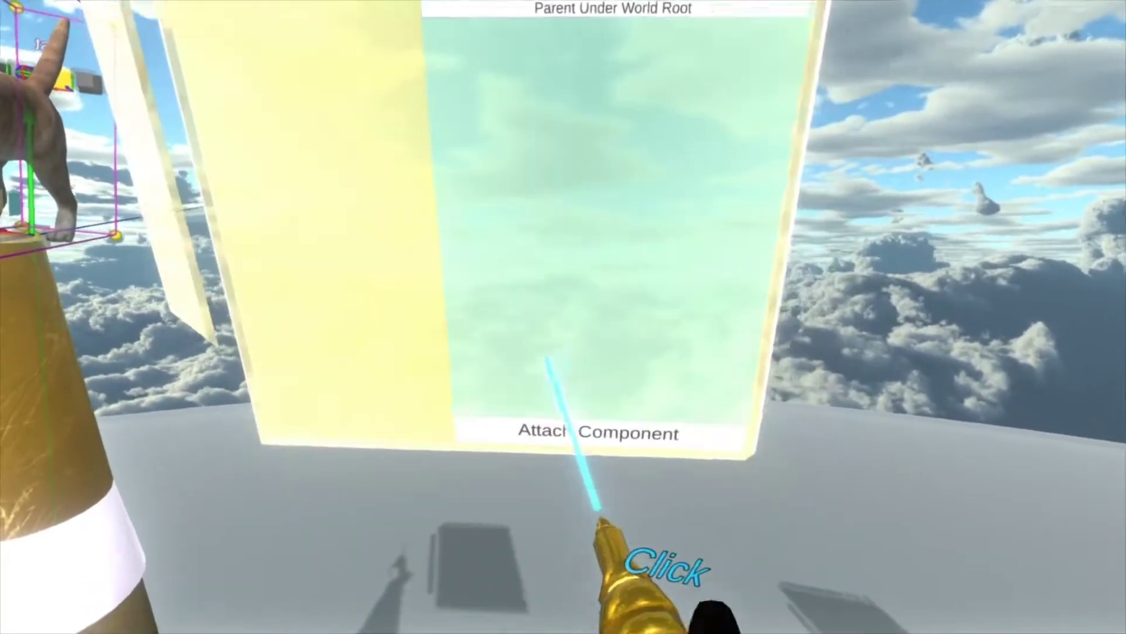
click(599, 433)
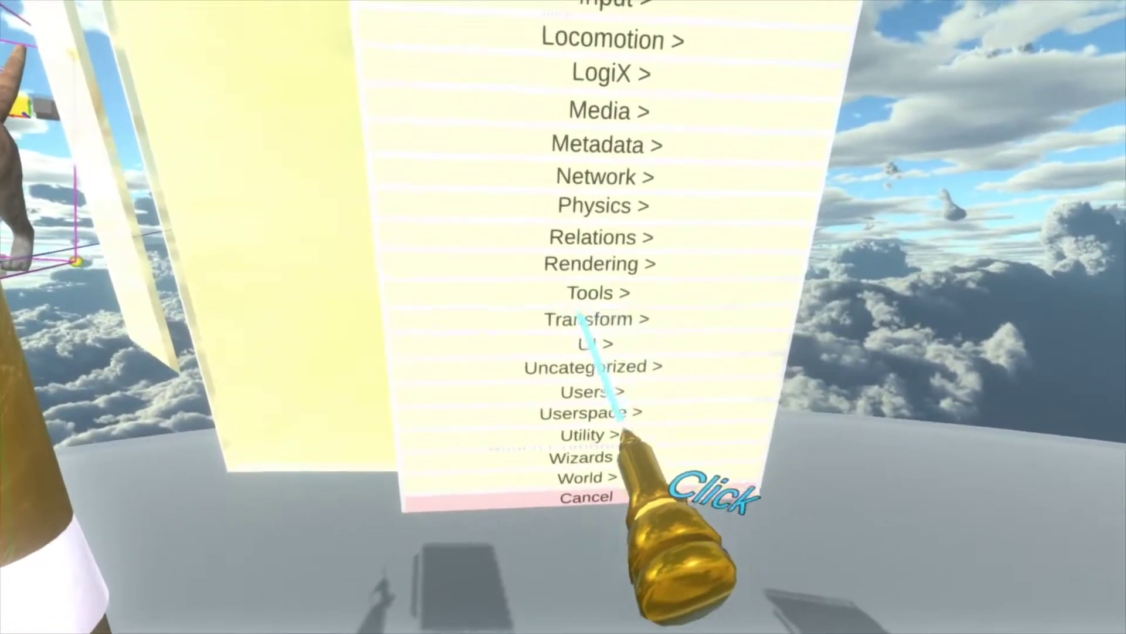
click(564, 330)
click(585, 225)
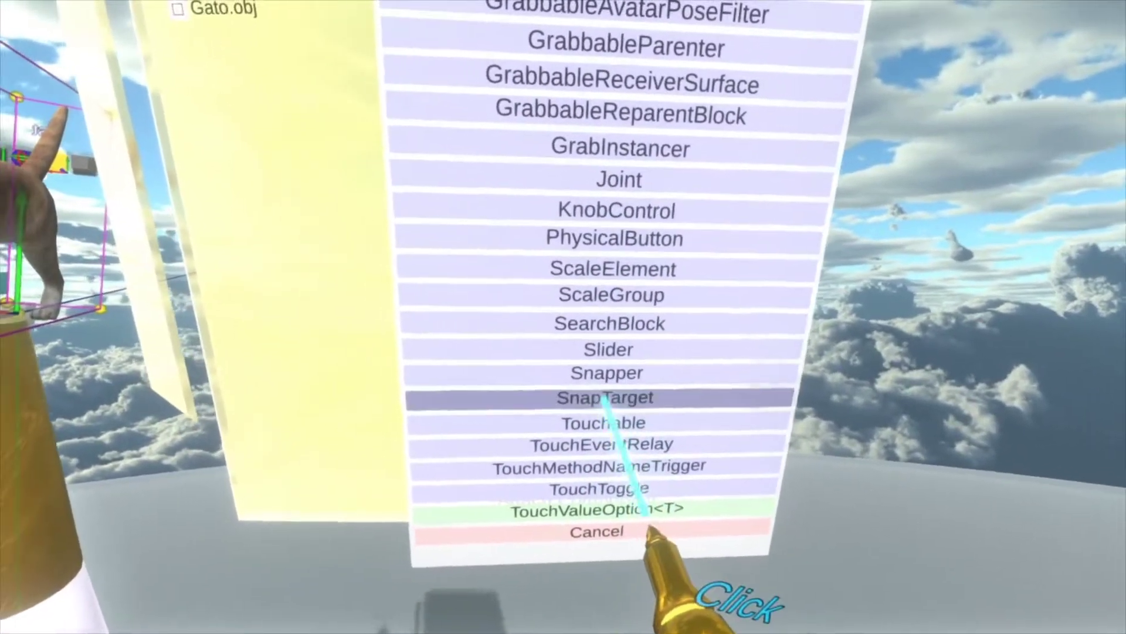
click(607, 380)
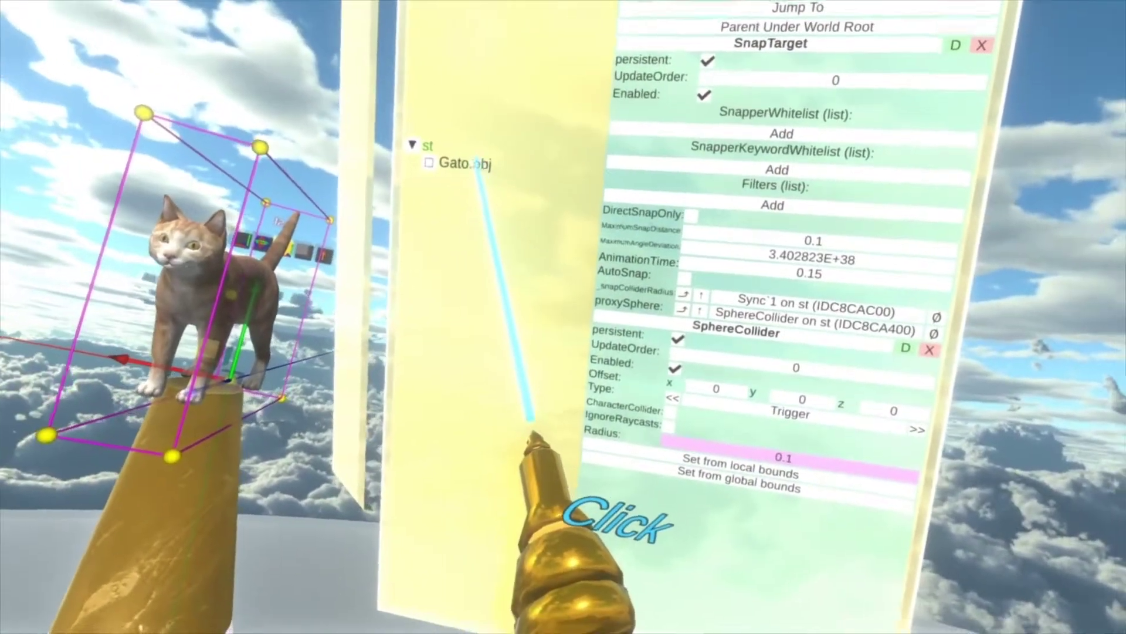
Step: Open Gato.obj in its own inspector and attach a Snapper component to it
click(474, 163)
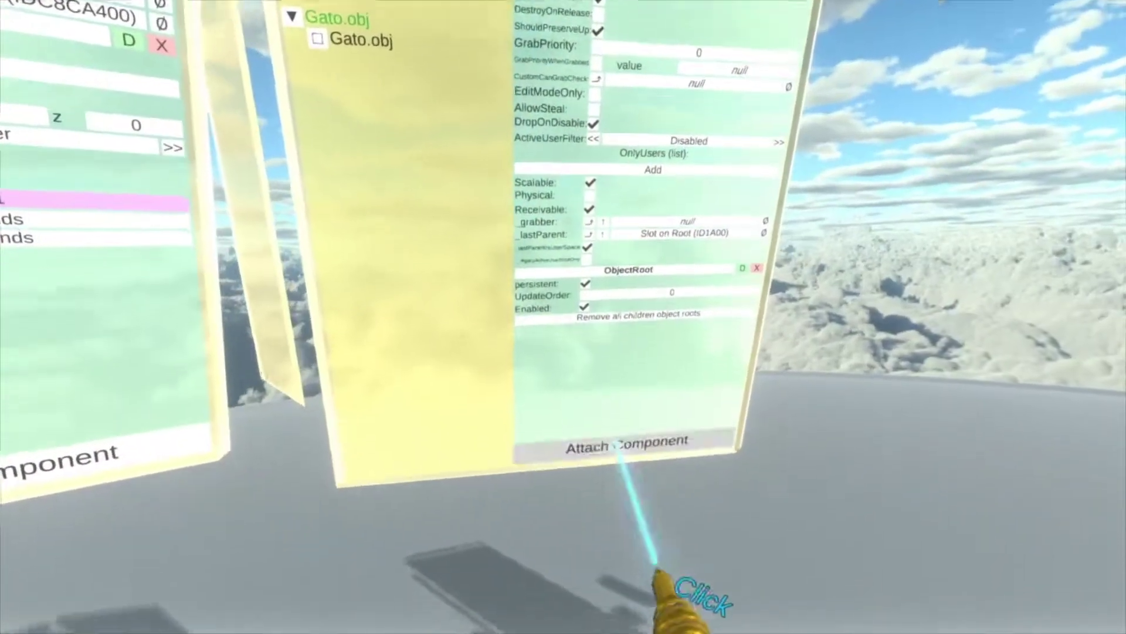
click(851, 524)
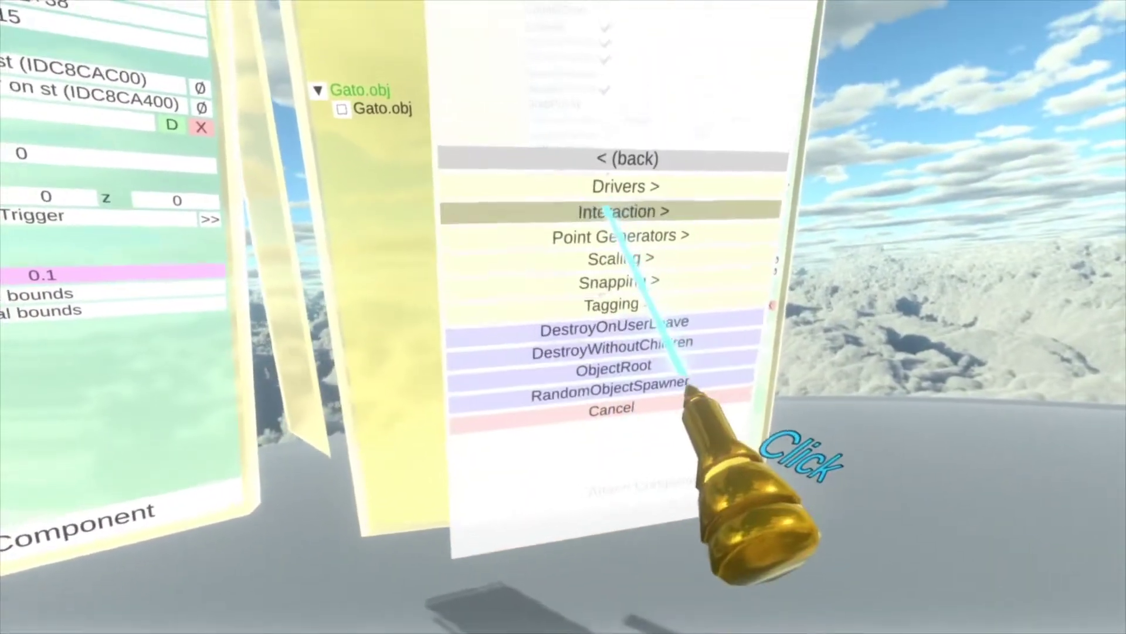
click(619, 171)
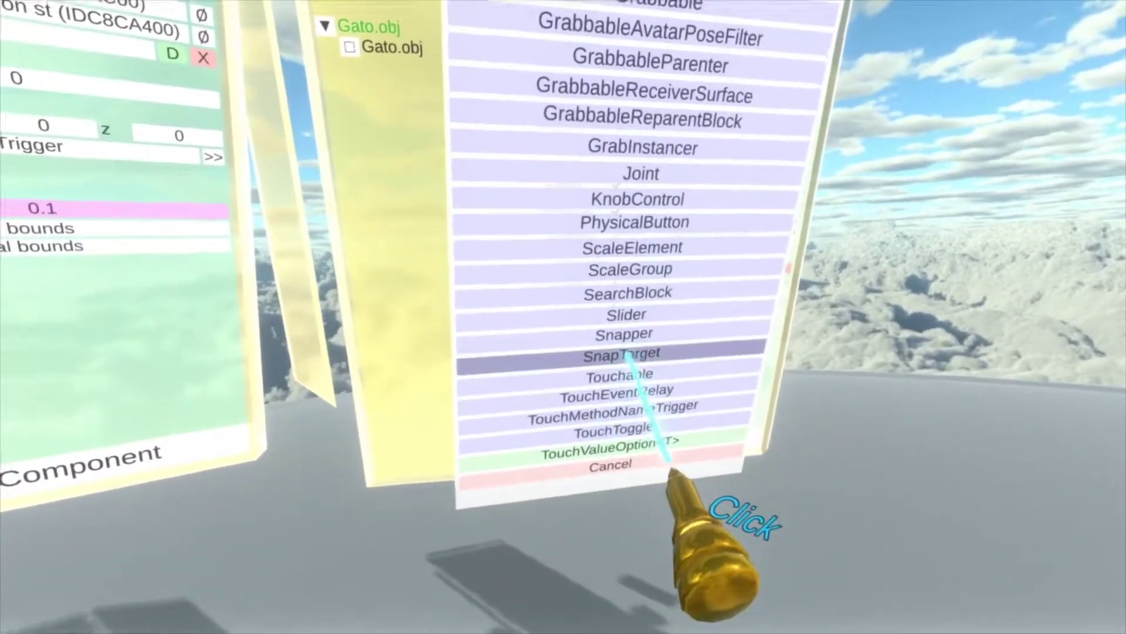
click(624, 334)
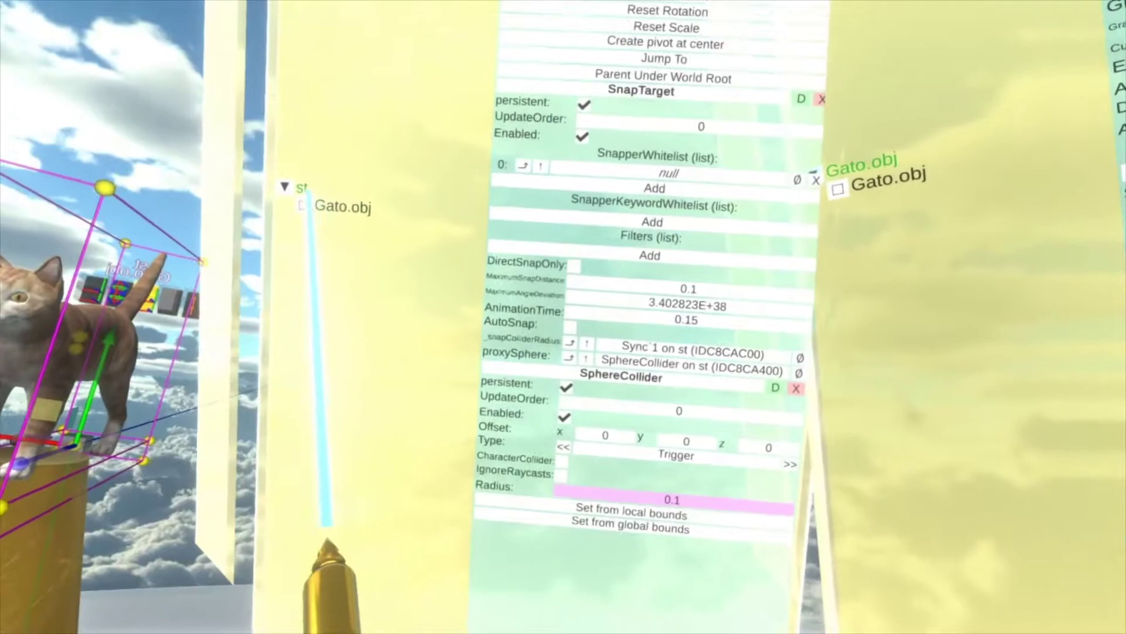
Step: Add st's SnapTarget to Gato.obj's SnapTargetWhitelist and Gato.obj's Snapper to st's SnapperWhitelist
drag(298, 182, 644, 259)
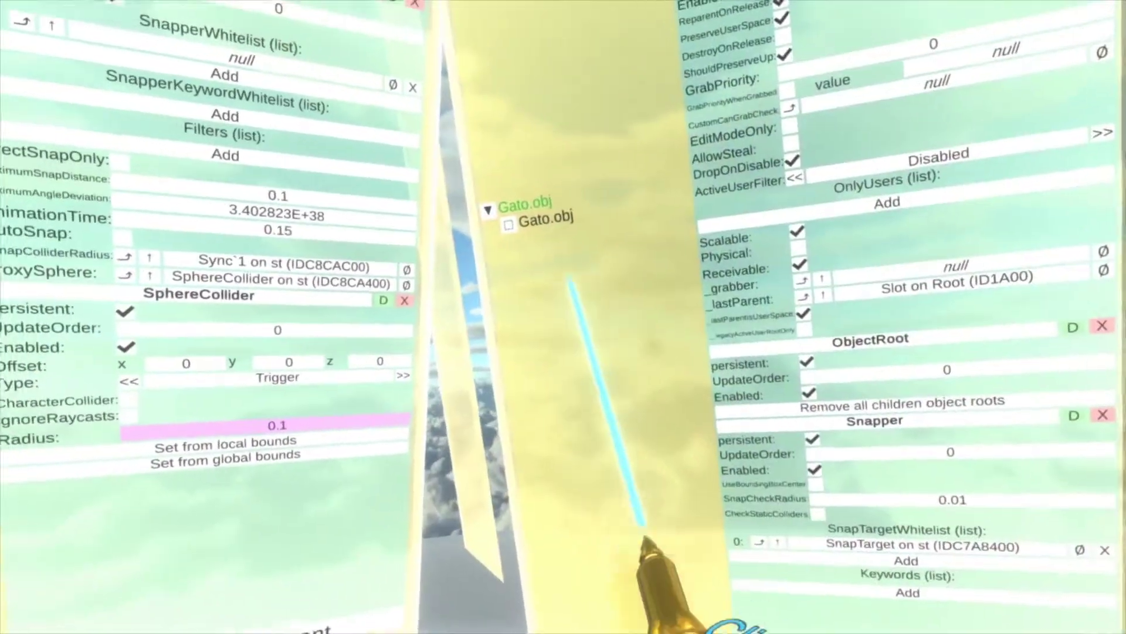
click(525, 204)
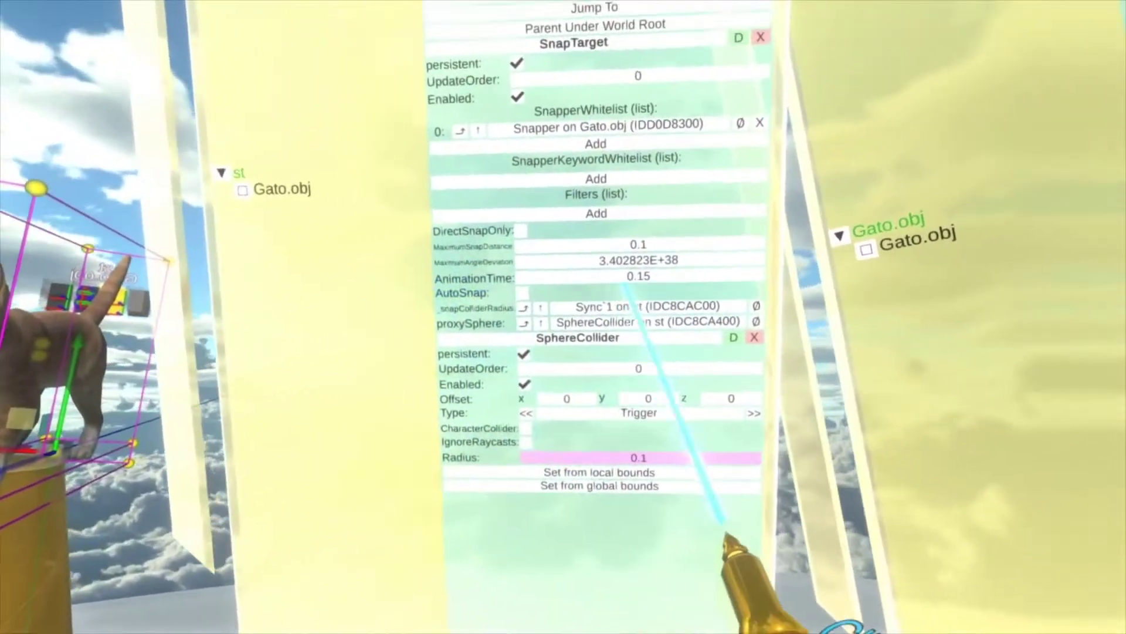
Step: Set the MaximumSnapDistance of st's SnapTarget to 2.5
click(563, 229)
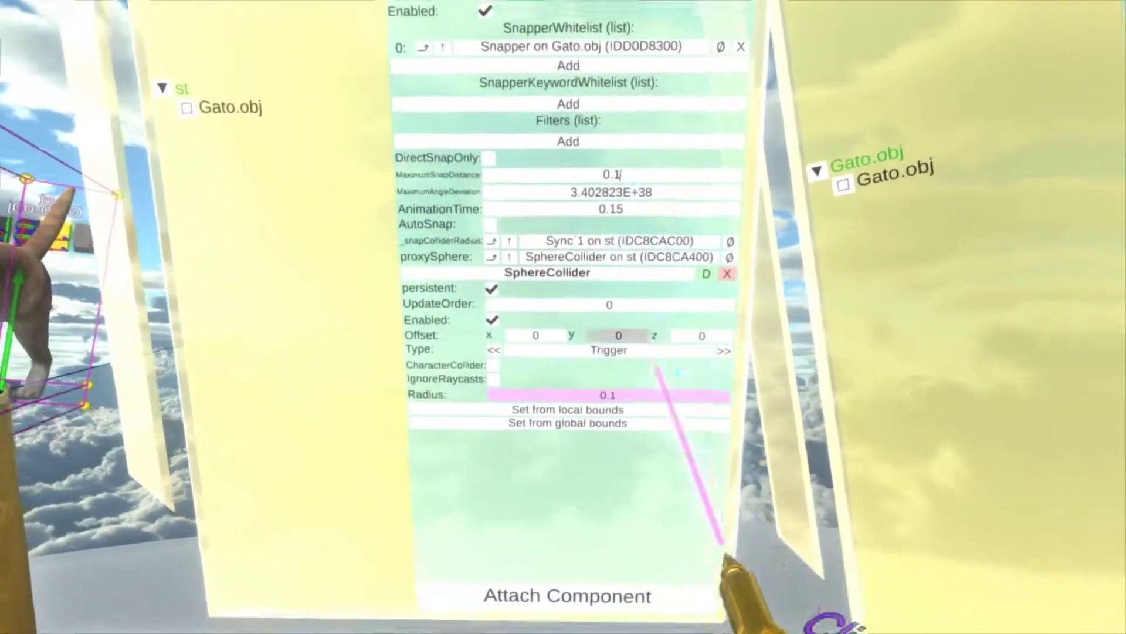
key(BackSpace)
key(BackSpace)
key(BackSpace)
text(2)
key(Return)
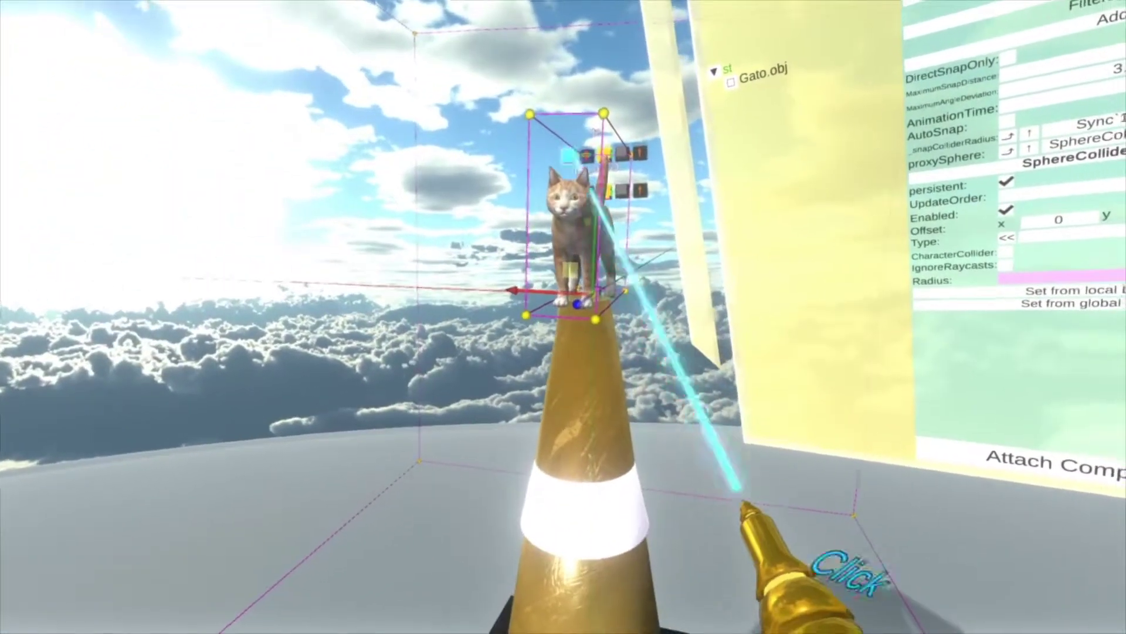
Step: Pull the cat model off the cone and move it around to test how it snaps to its target
drag(590, 191, 302, 241)
drag(602, 223, 550, 235)
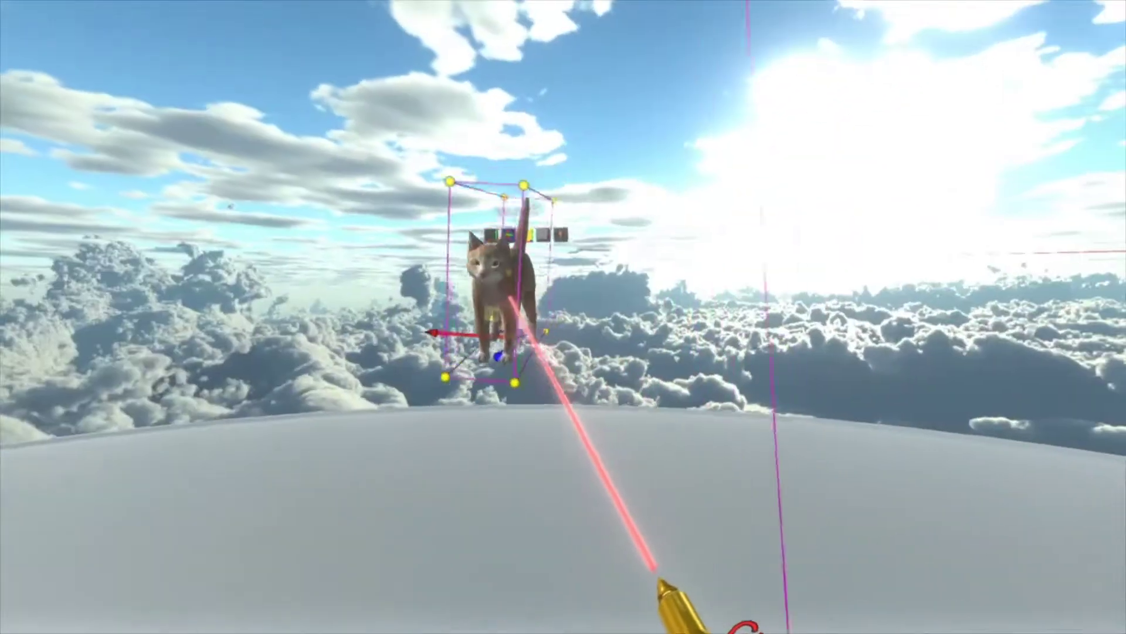
right_click(519, 271)
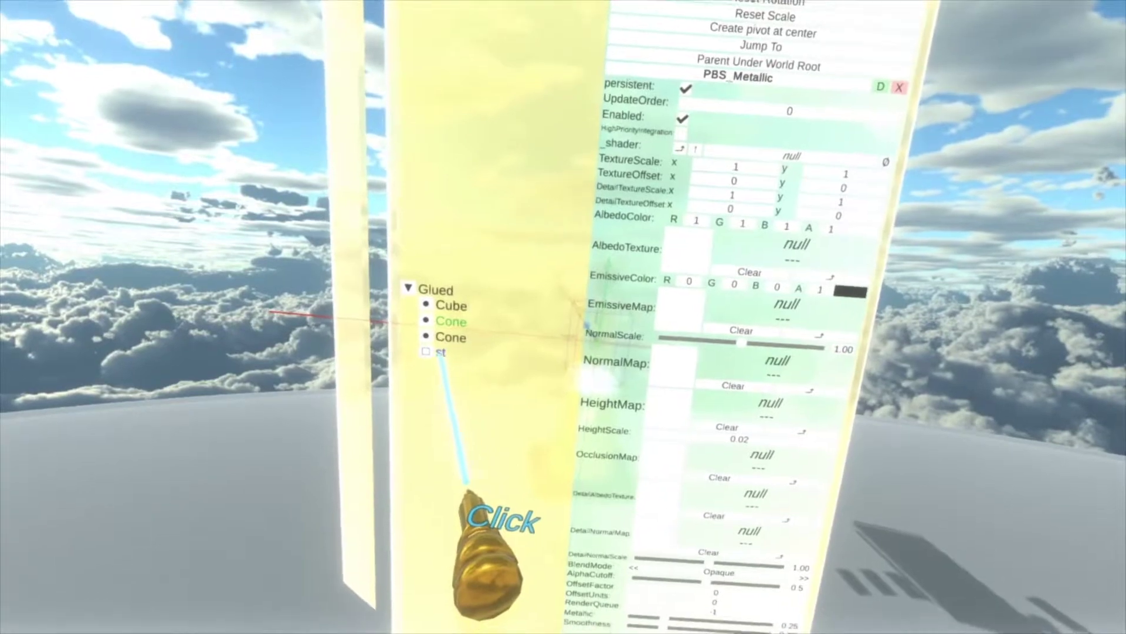
Step: Select the st slot under Glued and set its SnapTarget's AnimationTime to 2.5
click(440, 352)
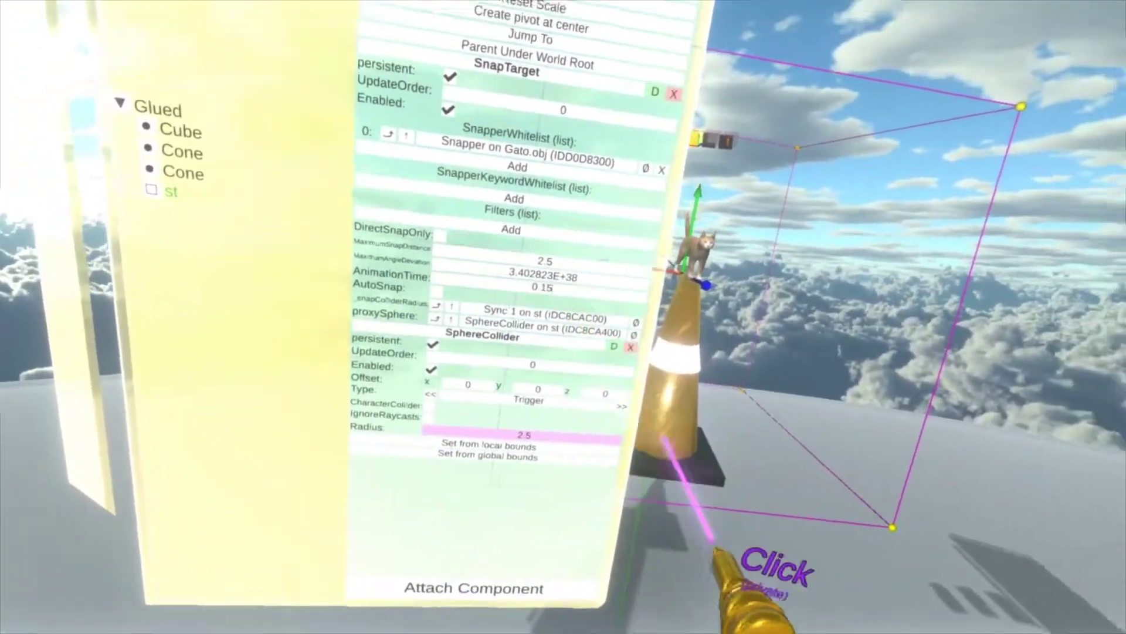
key(BackSpace)
key(BackSpace)
key(BackSpace)
key(BackSpace)
text(2.)
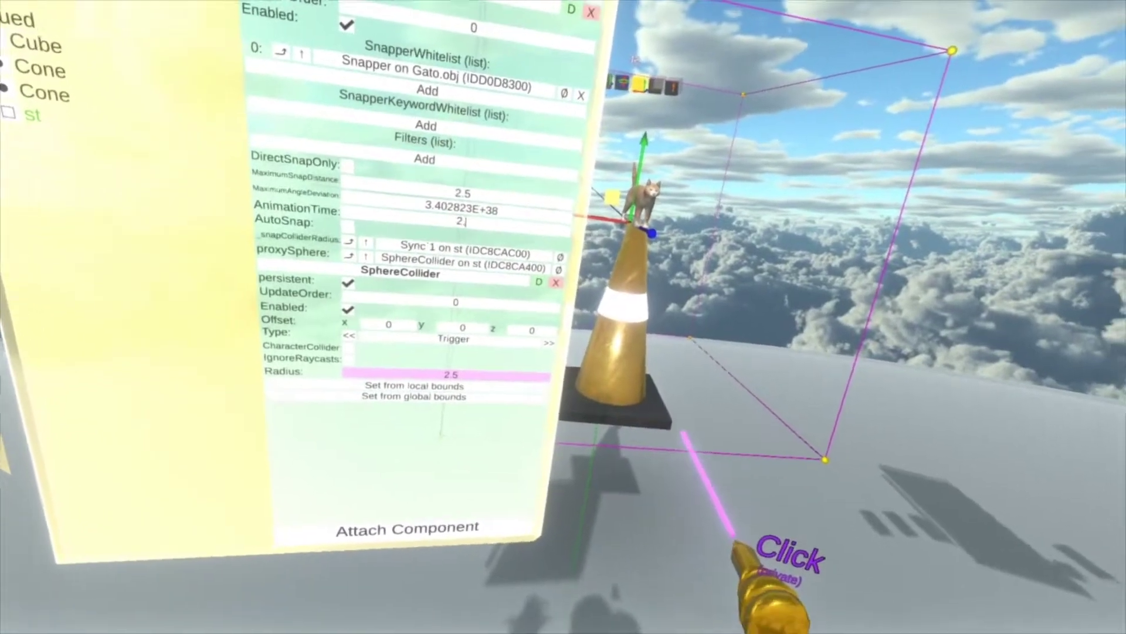
text(.5)
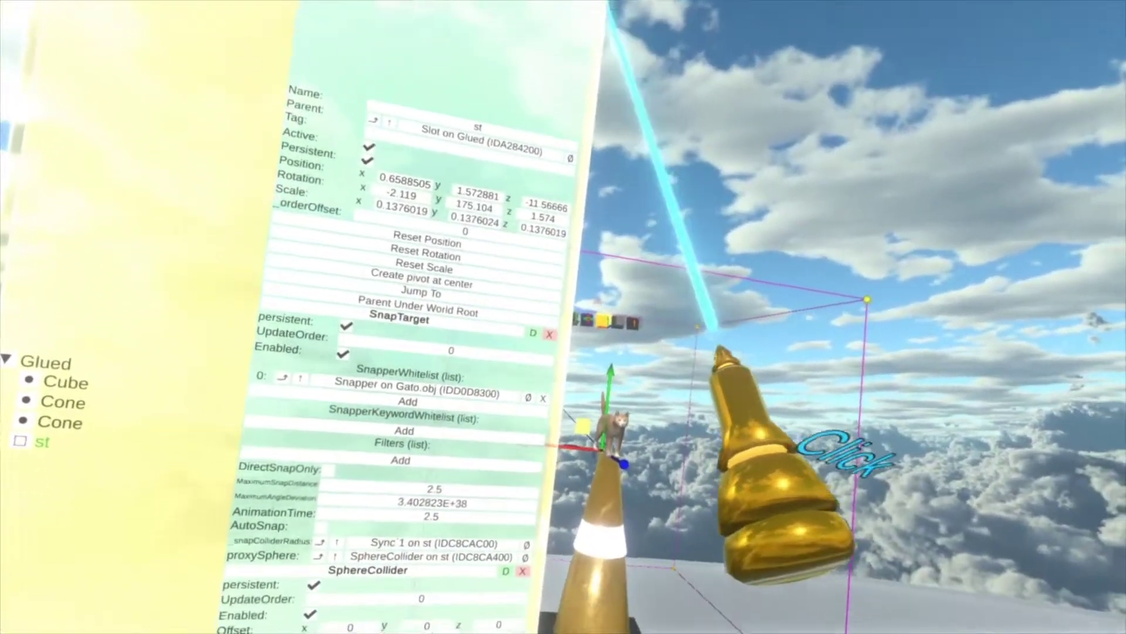